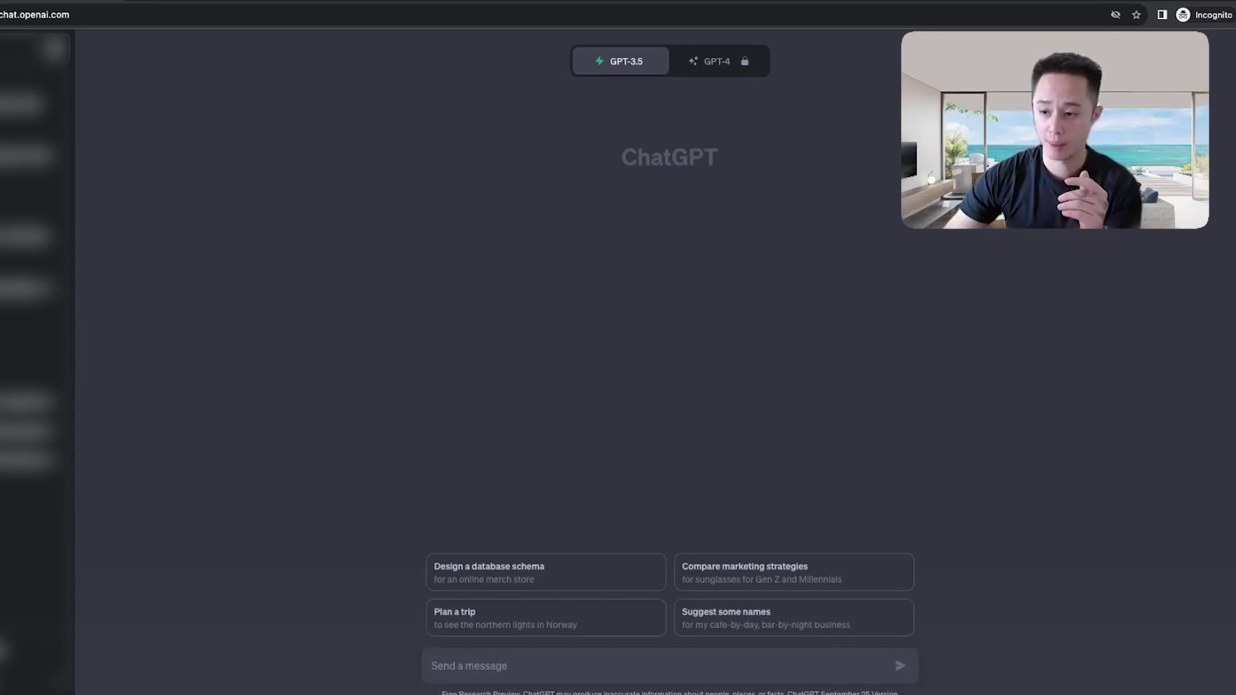
Ask for enticing Google Ads headlines within 30 characters to attract people who are interested in hiring a car accident lawyer.
{"action": "type", "text": "Write me enticing headlines I can use for Google ads within 30 characters to attract people who are interested in hiring a car accident lawyer"}
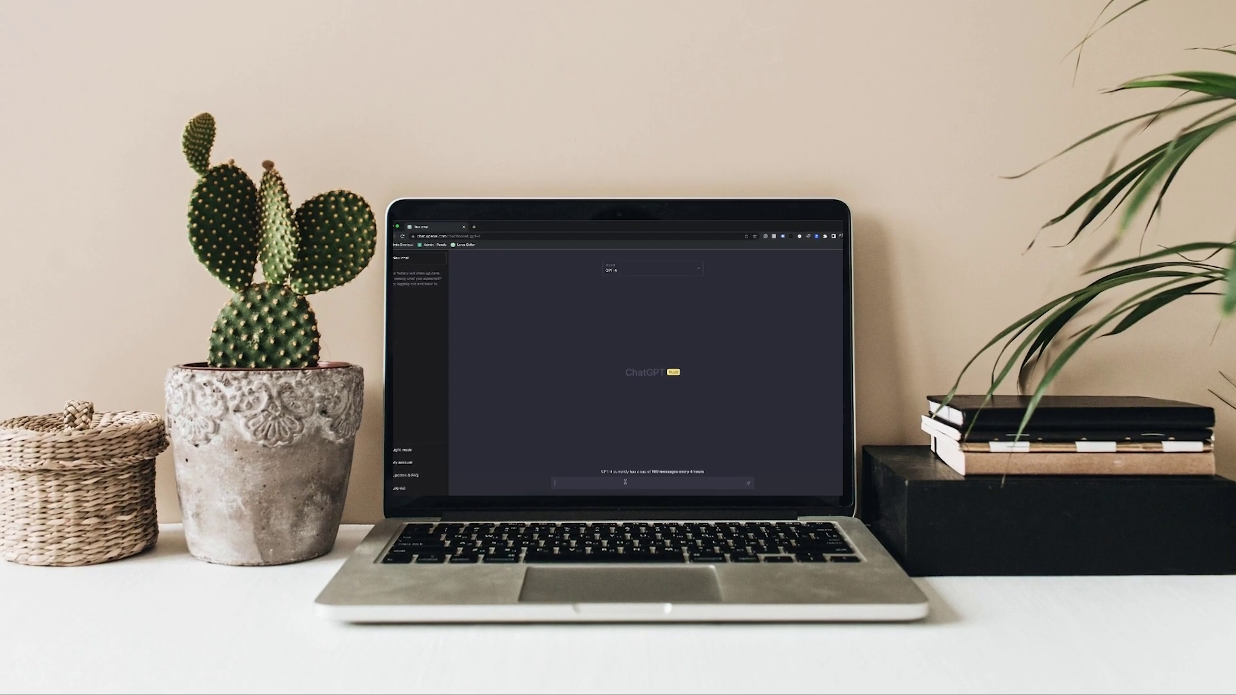
{"action": "type", "text": "What is the difference between ChatGPT-3 and ChatGPT-4?"}
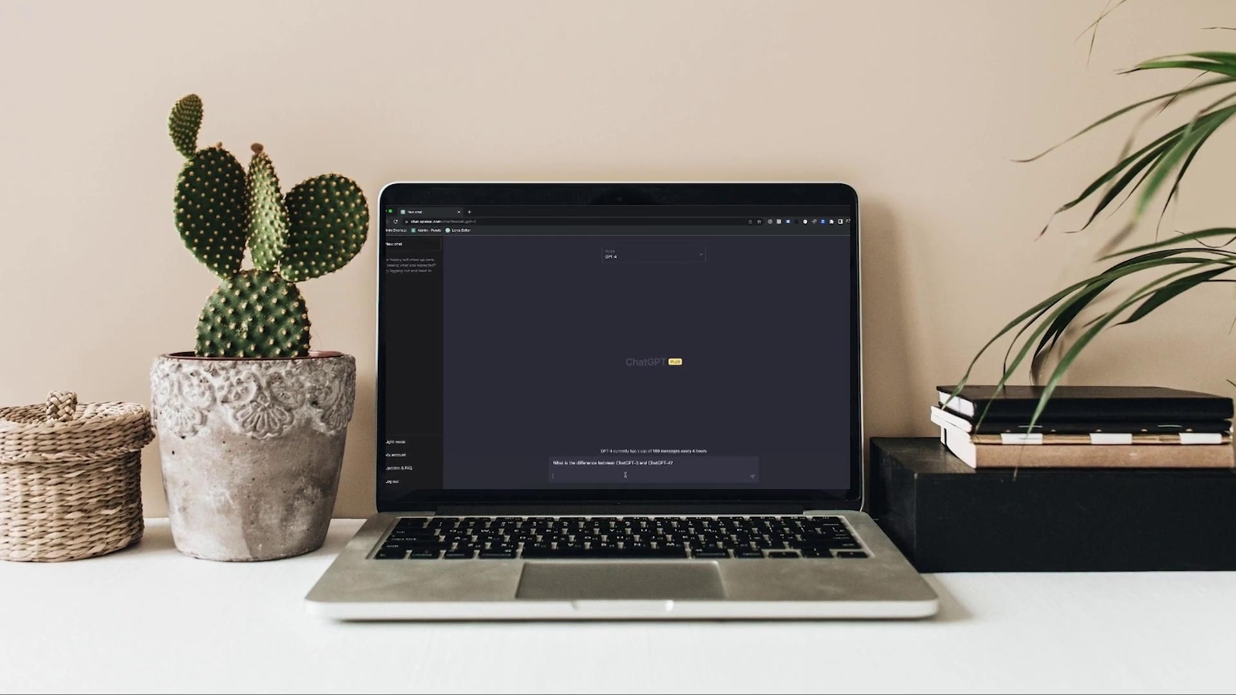
{"action": "key", "text": "Return"}
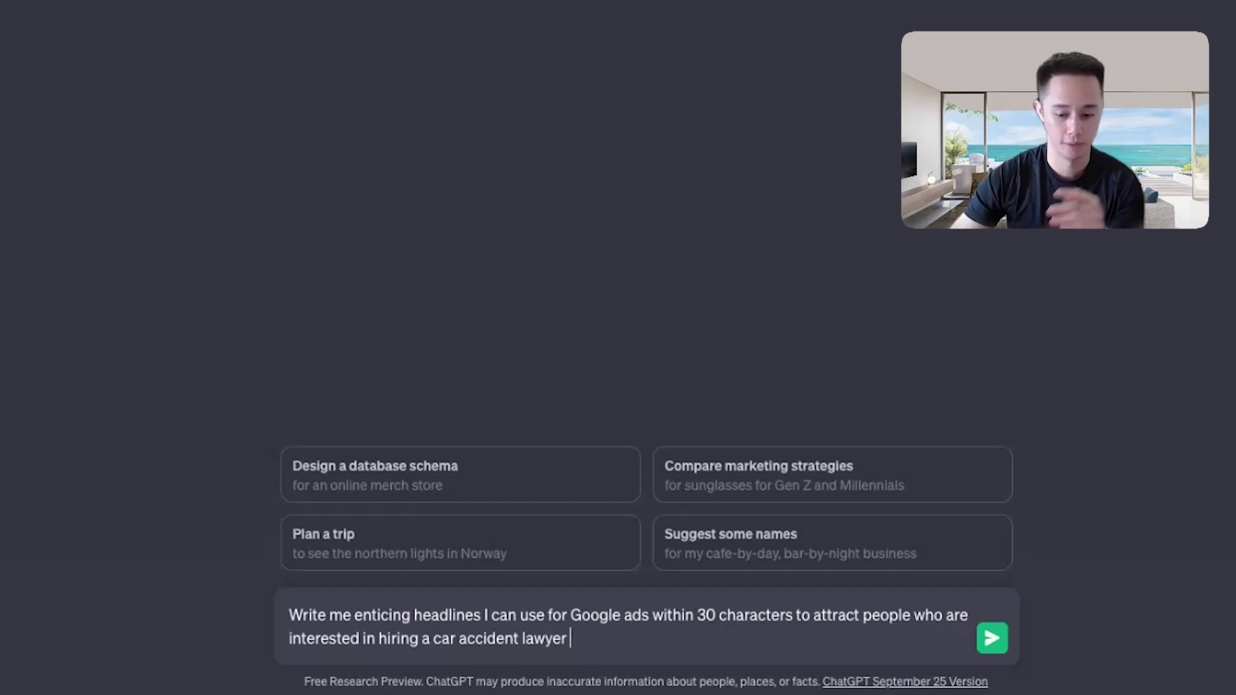
{"action": "key", "text": "Return"}
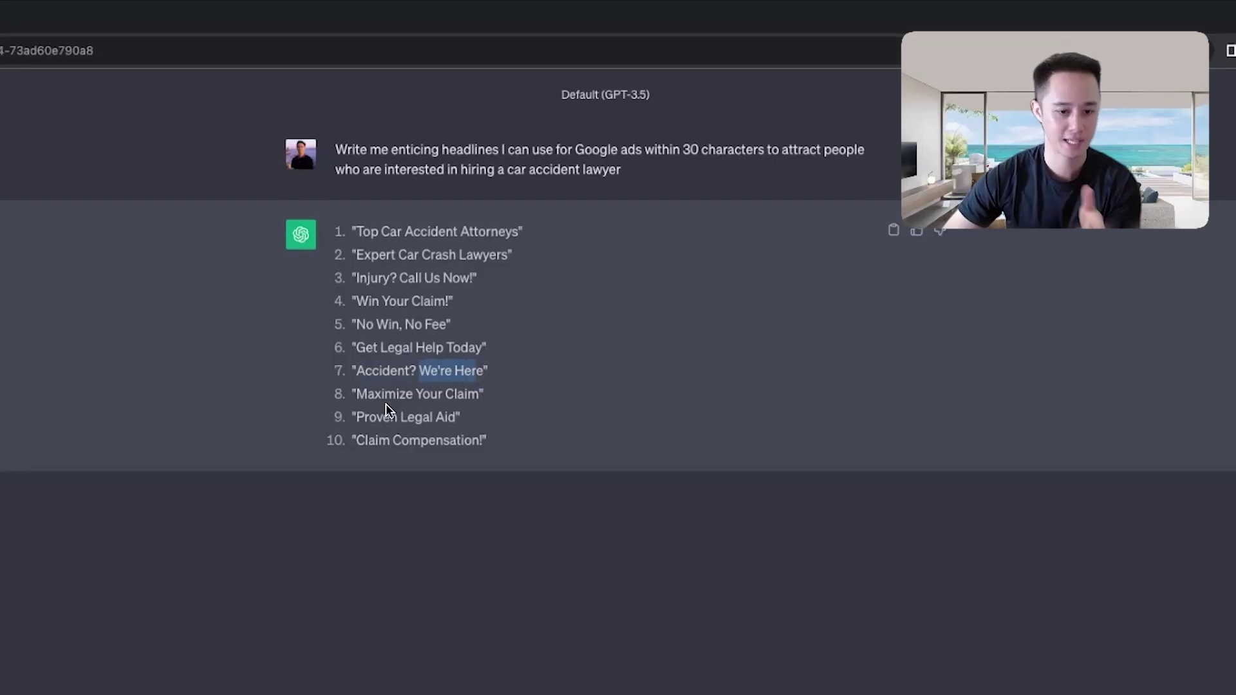
Review the generated headlines, highlighting phrases such as "Expert Car Crash Lawyers", "No Win, No Fee", "Maximize Your Claim" and "Top Car Accident Attorneys".
{"action": "left_click_drag", "start_coordinate": [381, 393], "coordinate": [412, 394]}
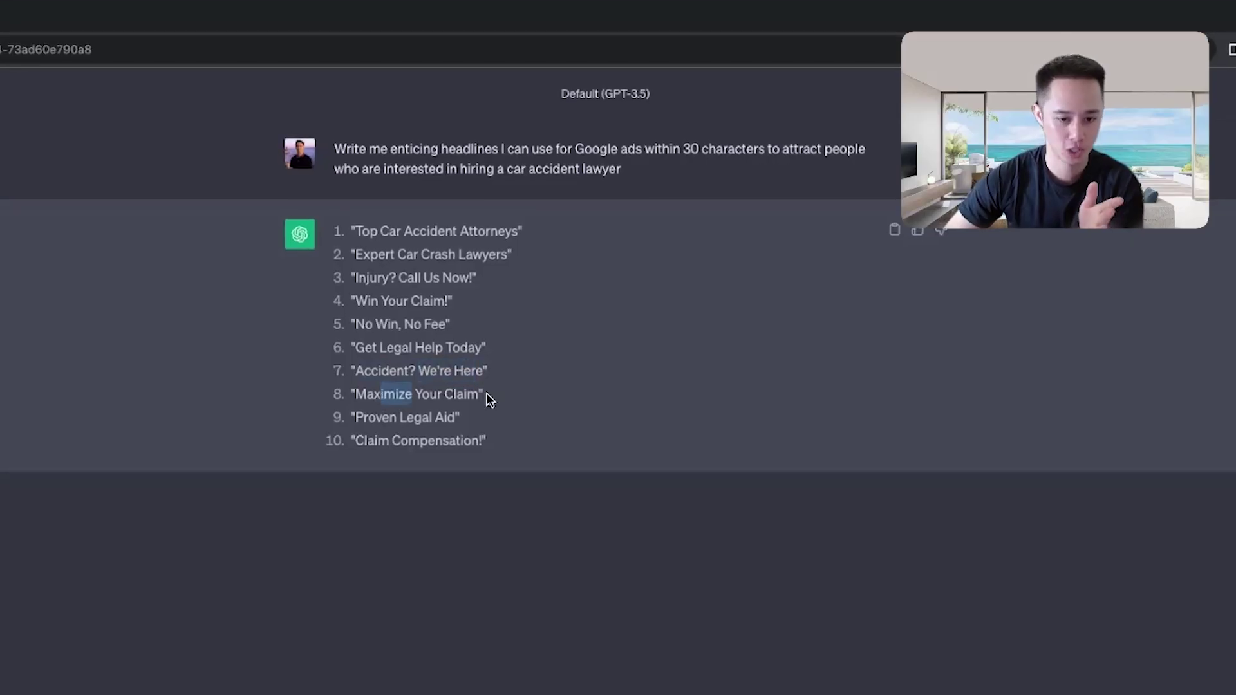
{"action": "left_click", "coordinate": [370, 367]}
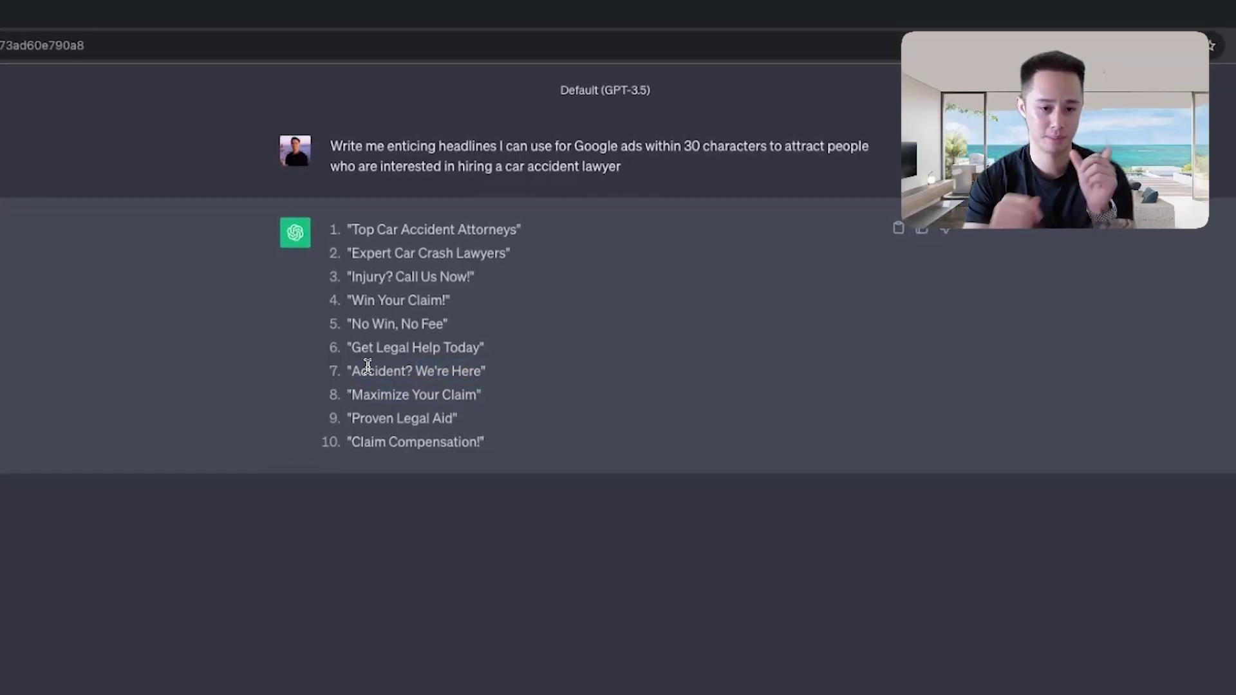
{"action": "left_click_drag", "start_coordinate": [351, 253], "coordinate": [453, 254]}
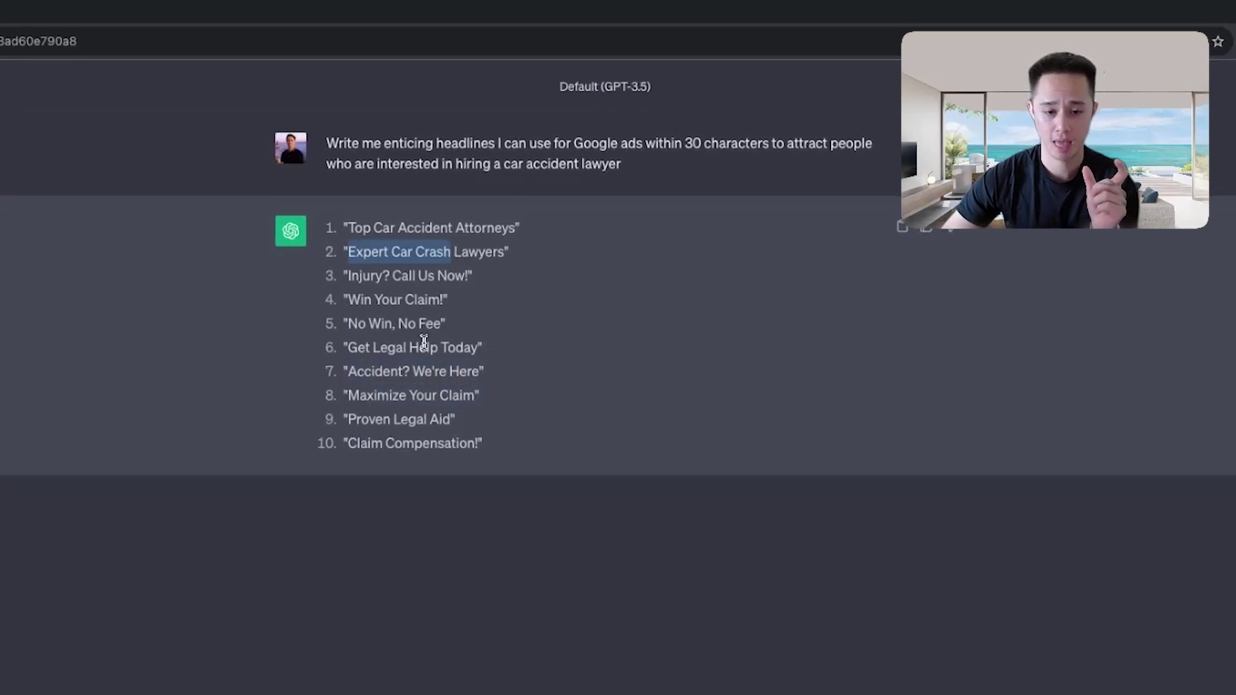
{"action": "left_click_drag", "start_coordinate": [412, 371], "coordinate": [482, 376]}
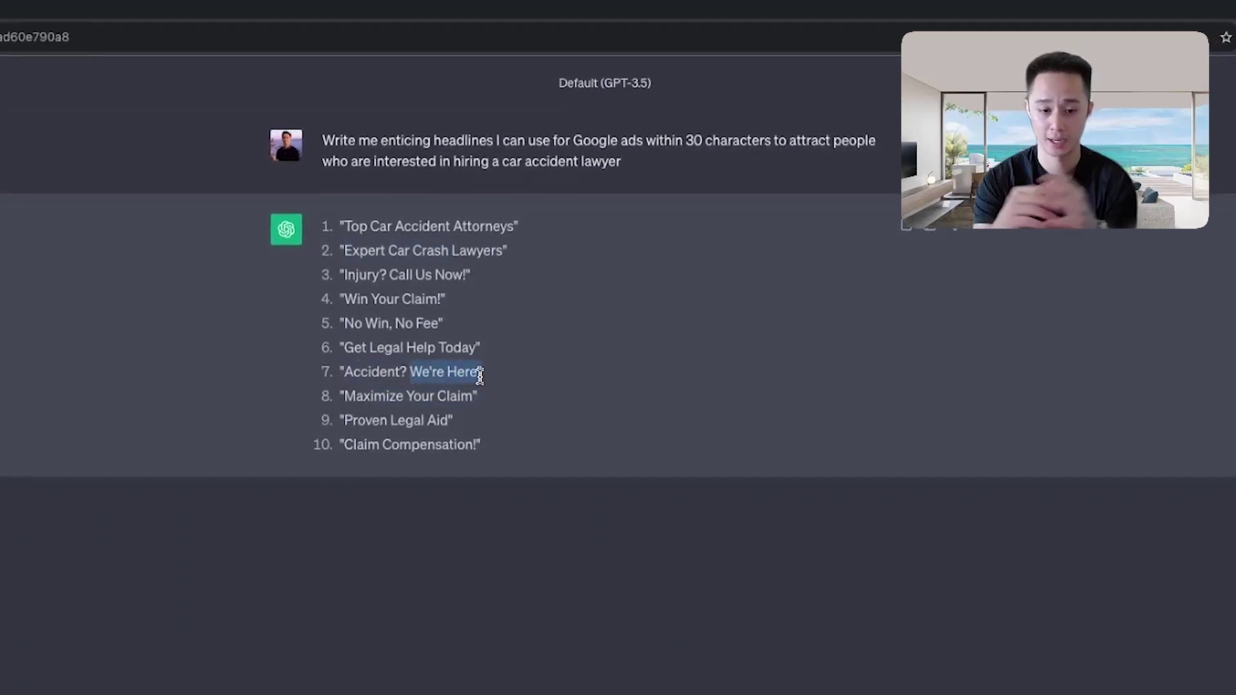
{"action": "left_click_drag", "start_coordinate": [345, 372], "coordinate": [387, 374]}
{"action": "left_click_drag", "start_coordinate": [353, 445], "coordinate": [436, 445]}
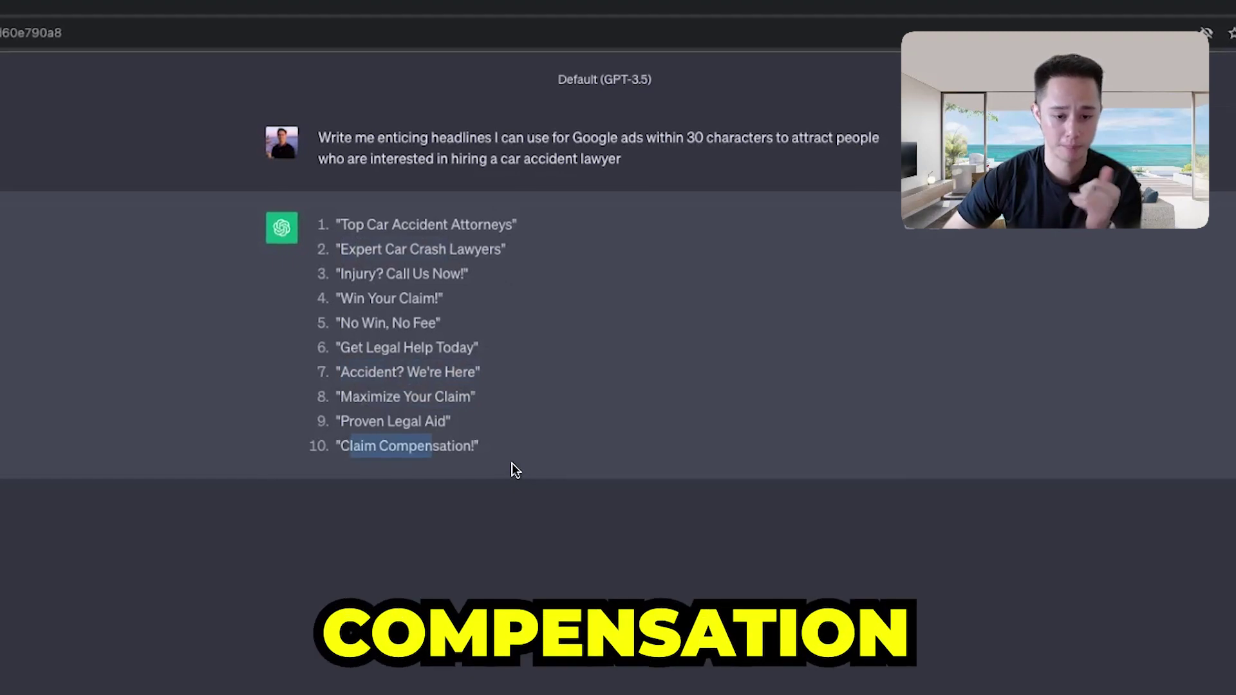
{"action": "left_click_drag", "start_coordinate": [358, 397], "coordinate": [491, 418]}
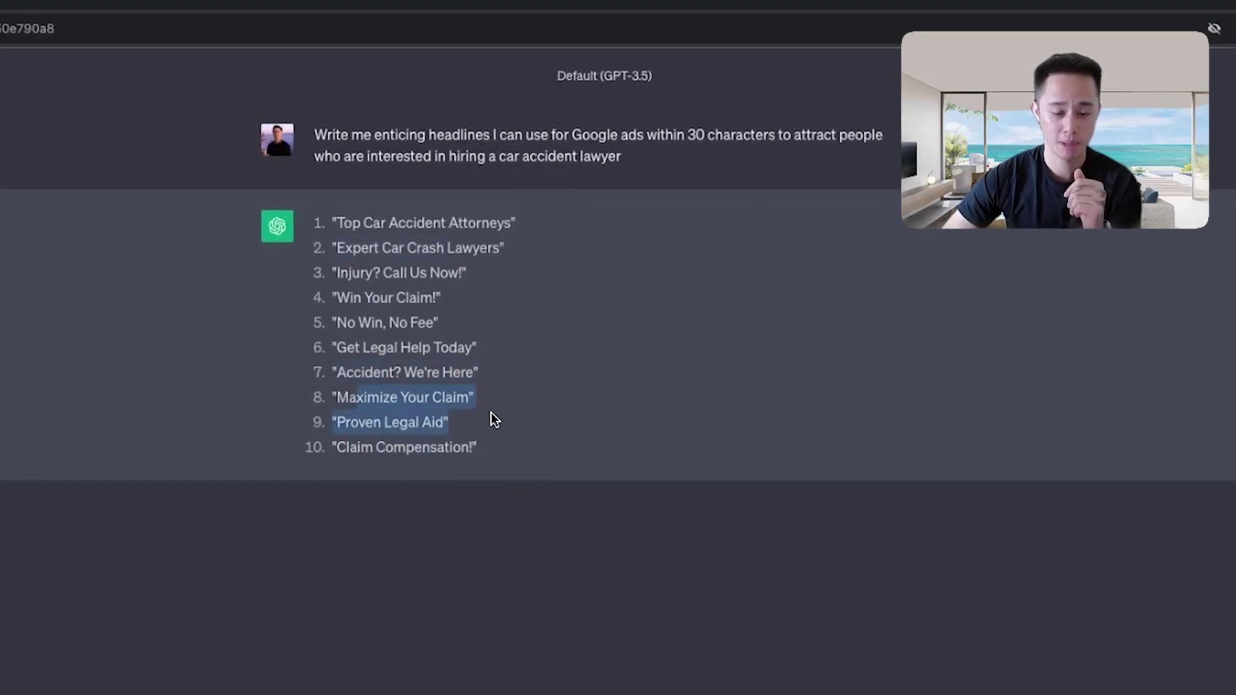
{"action": "left_click_drag", "start_coordinate": [337, 322], "coordinate": [450, 320]}
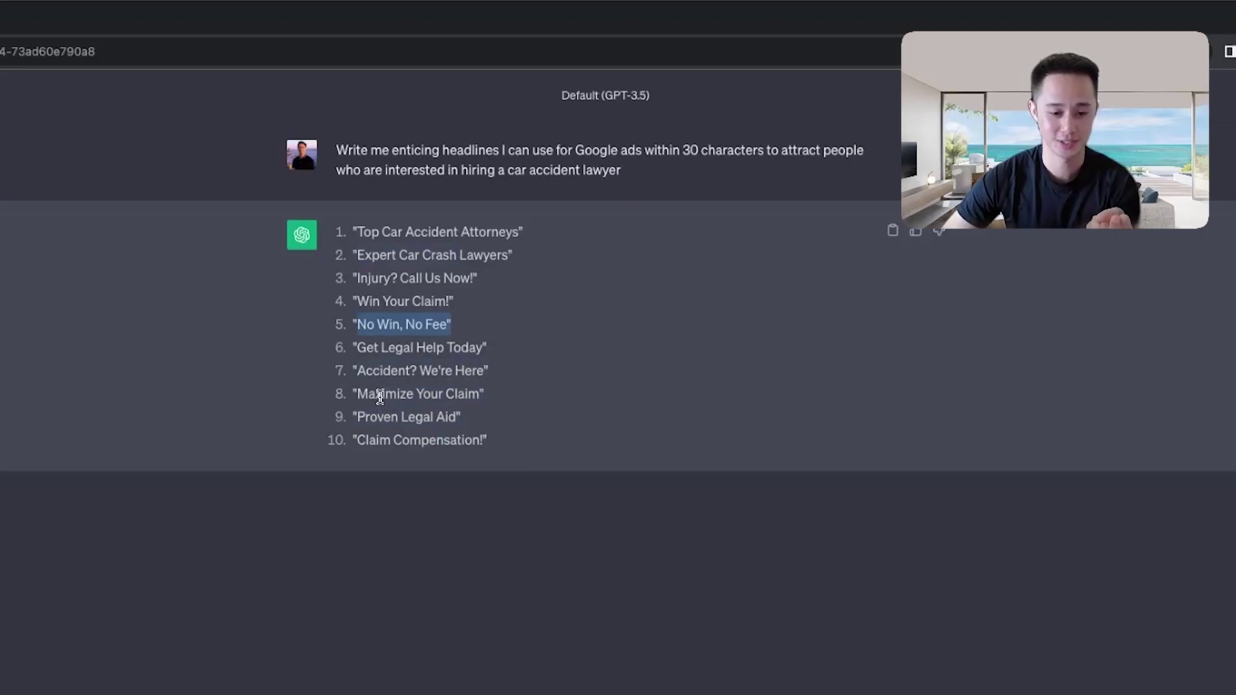
{"action": "left_click", "coordinate": [479, 394]}
{"action": "left_click_drag", "start_coordinate": [479, 394], "coordinate": [357, 394]}
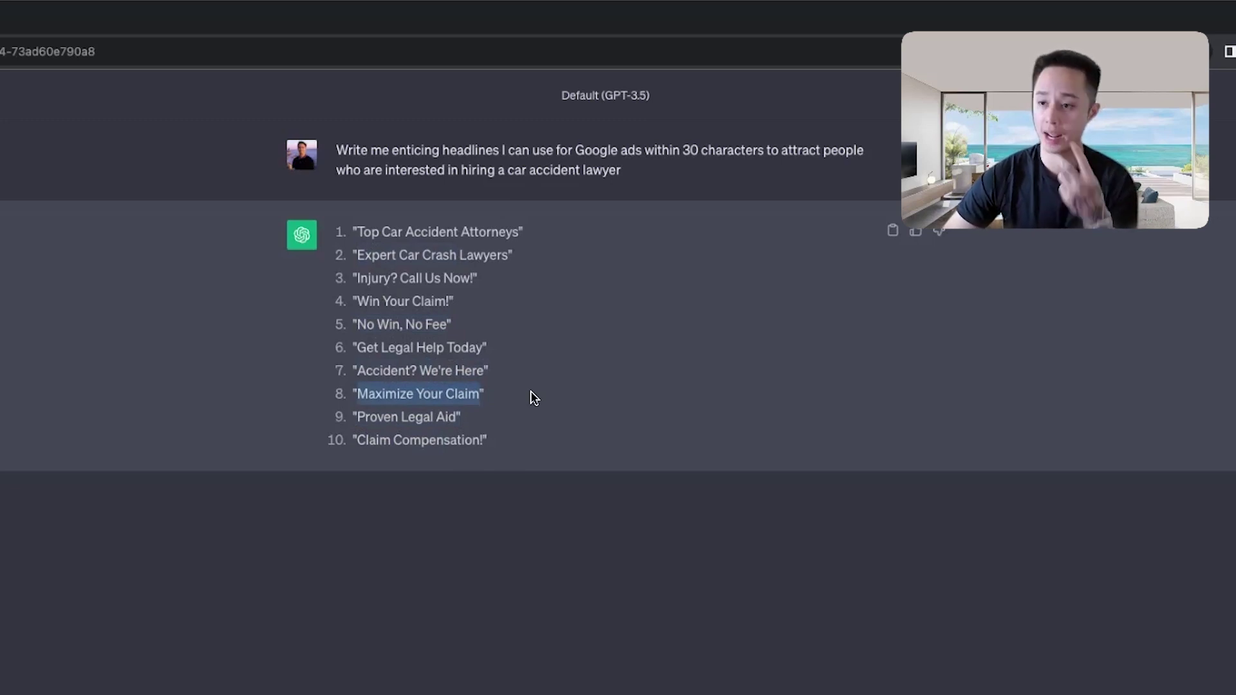
{"action": "left_click_drag", "start_coordinate": [357, 231], "coordinate": [511, 233]}
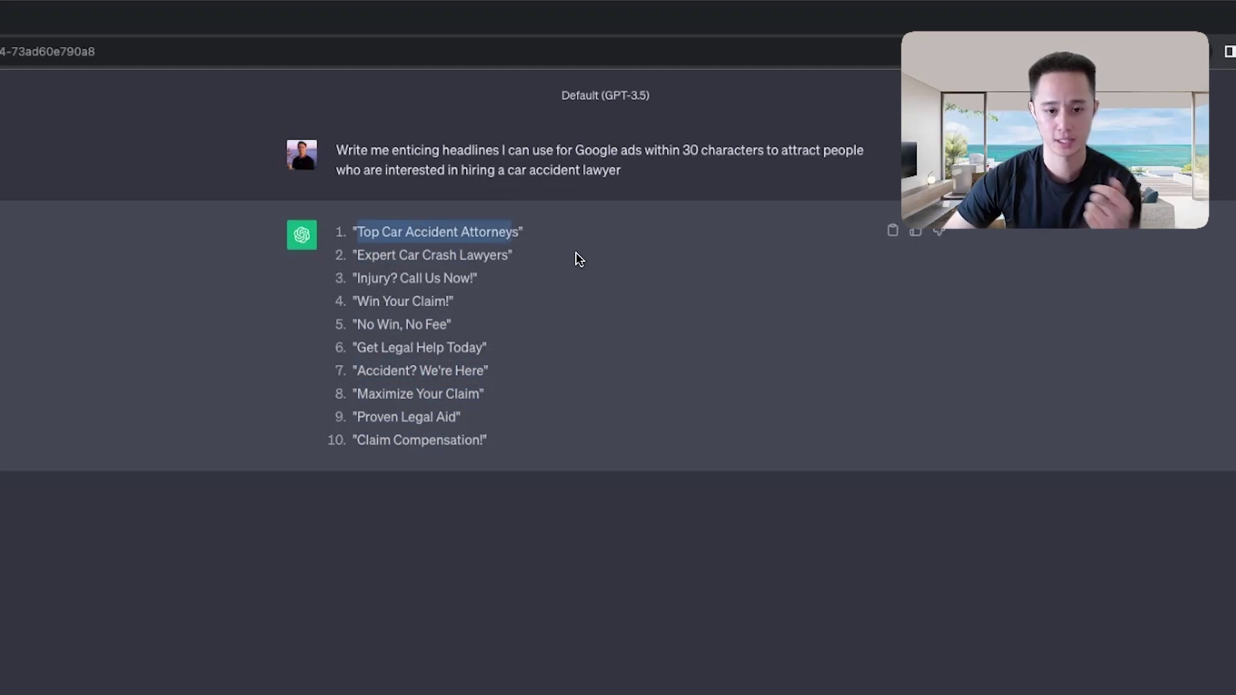
{"action": "left_click_drag", "start_coordinate": [372, 255], "coordinate": [508, 255]}
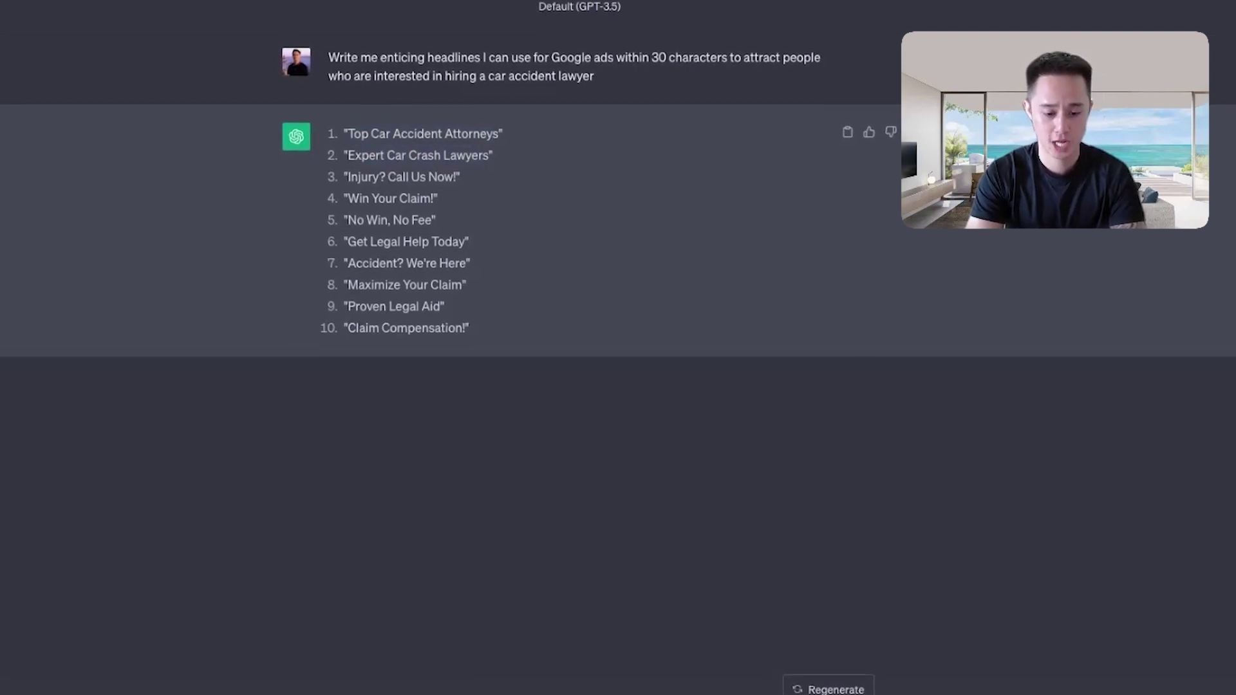
Request additional headlines with the message "list more".
{"action": "key", "text": "Return"}
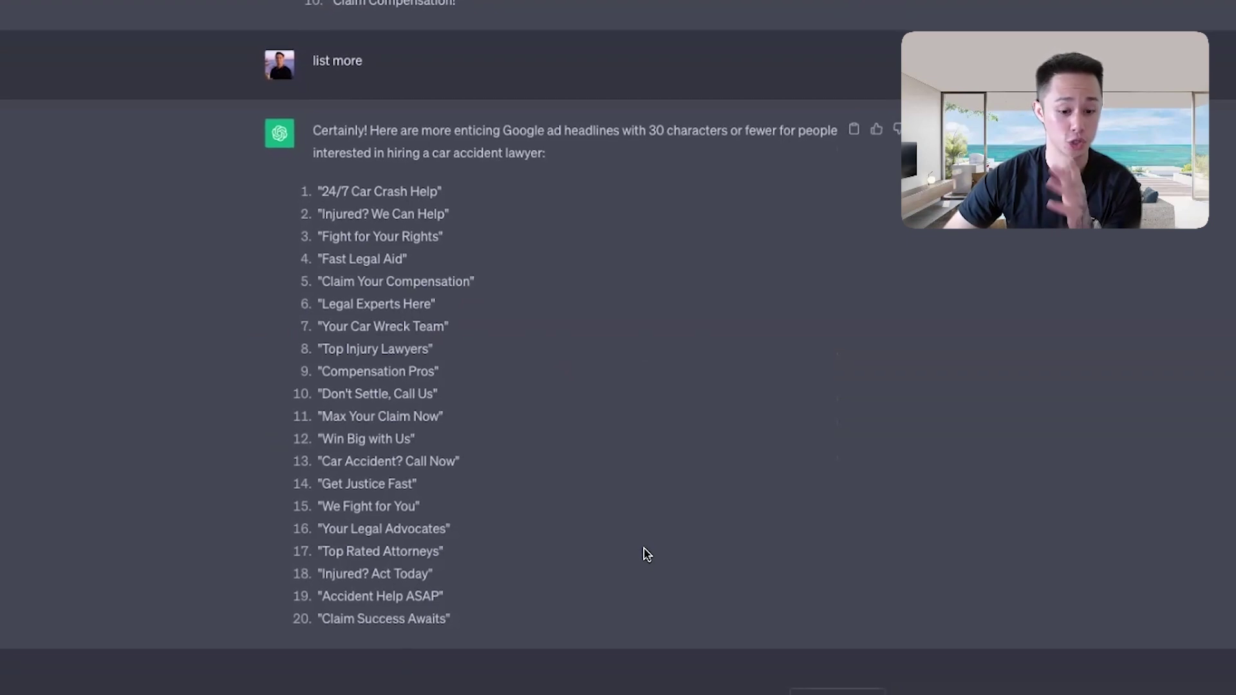
Review the additional headlines, highlighting "Don't Settle, Call Us", "Car Accident? Call Now", "Accident Help ASAP" and "Claim Success Awaits".
{"action": "left_click_drag", "start_coordinate": [316, 188], "coordinate": [419, 189]}
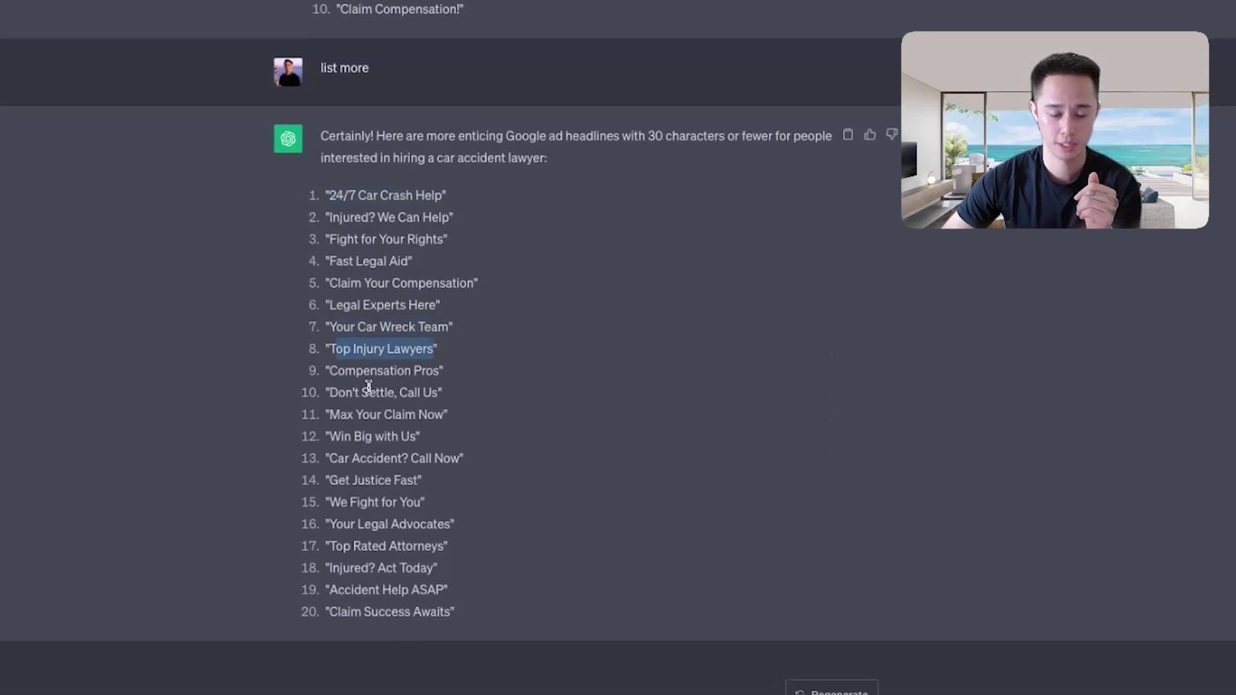
{"action": "left_click_drag", "start_coordinate": [335, 394], "coordinate": [419, 394]}
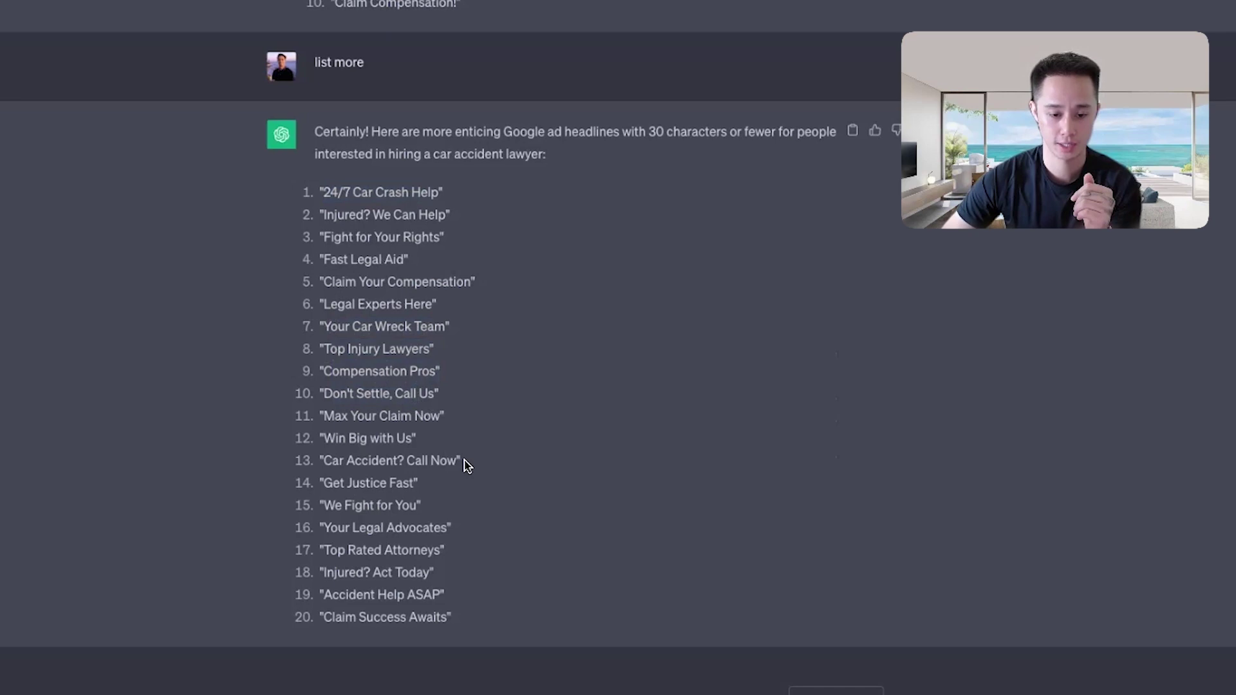
{"action": "left_click_drag", "start_coordinate": [322, 461], "coordinate": [480, 466]}
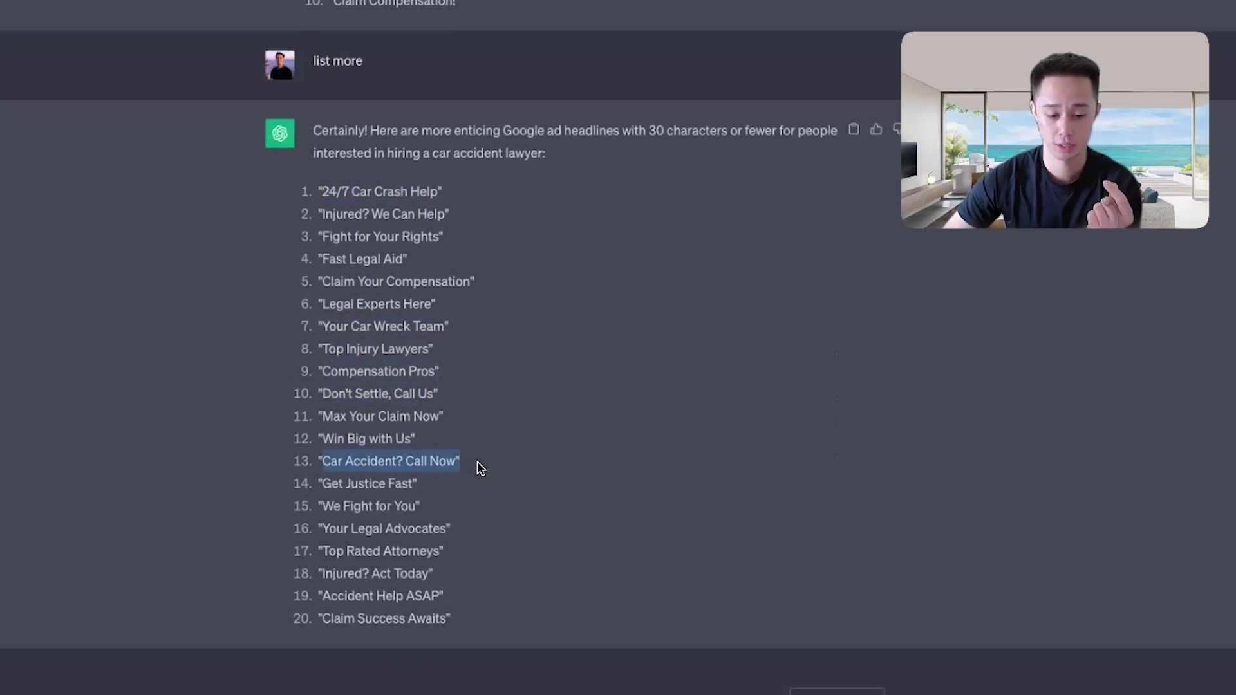
{"action": "left_click_drag", "start_coordinate": [322, 595], "coordinate": [466, 604]}
{"action": "left_click_drag", "start_coordinate": [322, 619], "coordinate": [461, 624]}
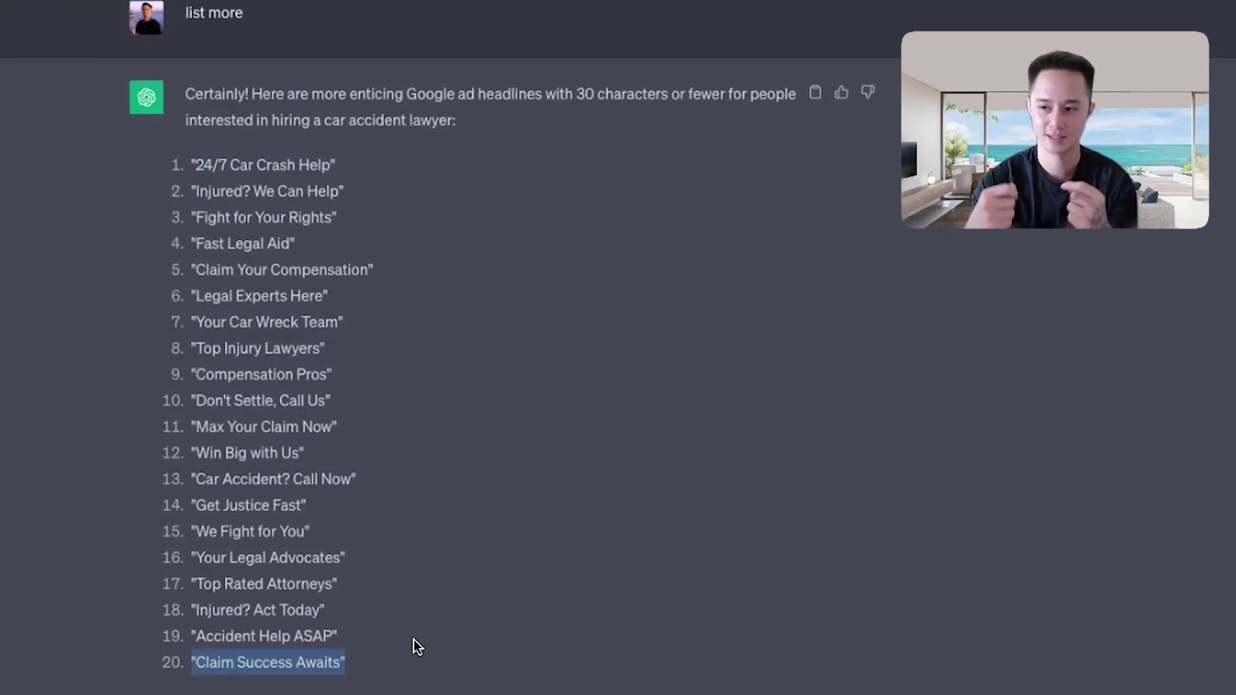
{"action": "left_click", "coordinate": [411, 643]}
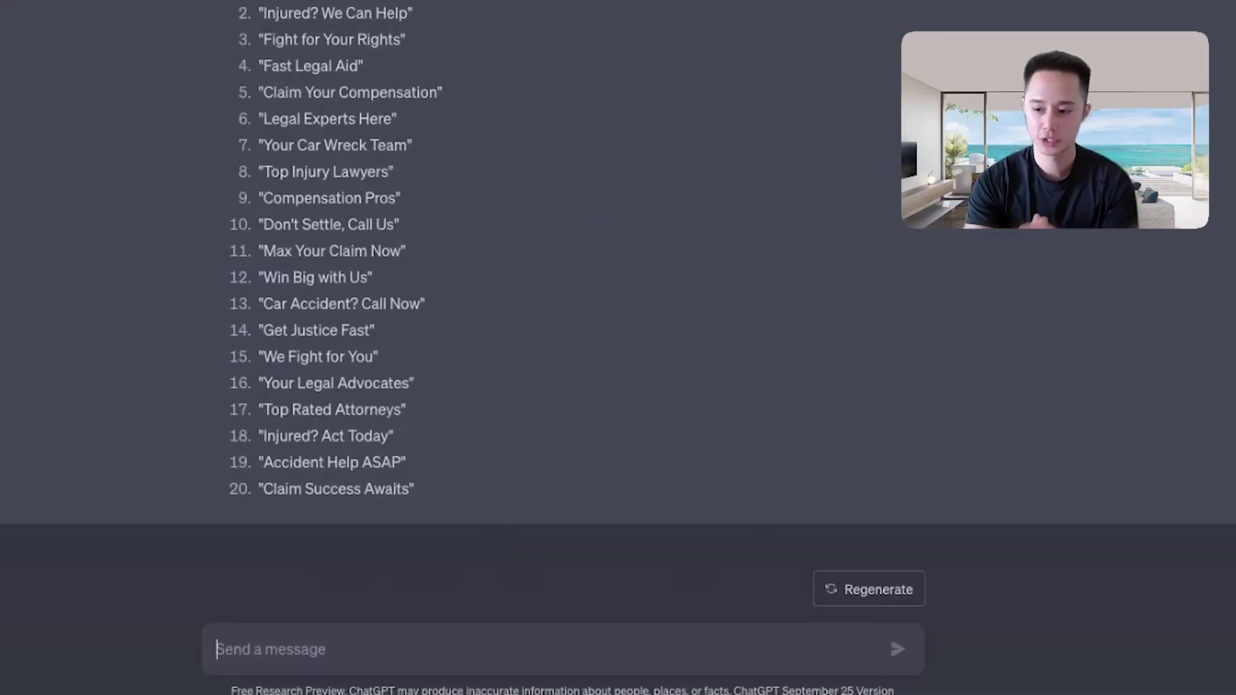
Ask for the best keywords on Google ads to target to generate high quality leads for a car accident law firm.
{"action": "type", "text": "What are the best keywords on Google ads to target so I can generate high quality leads for my car accident law firm"}
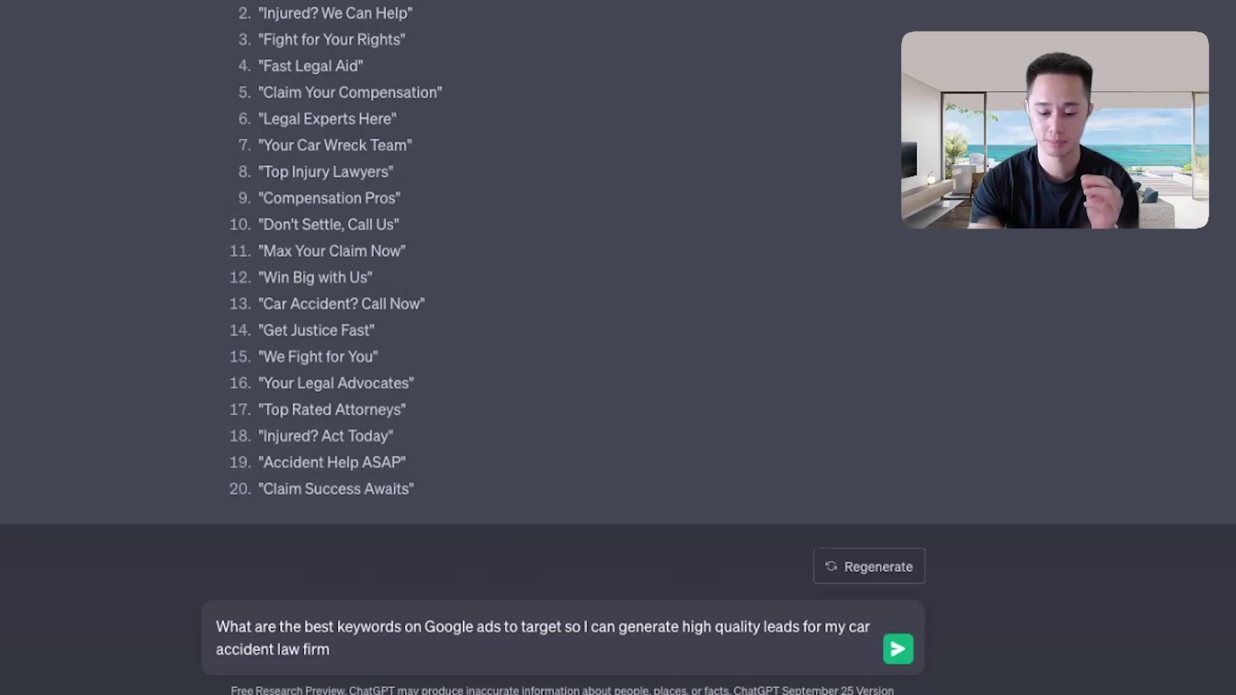
{"action": "key", "text": "Return"}
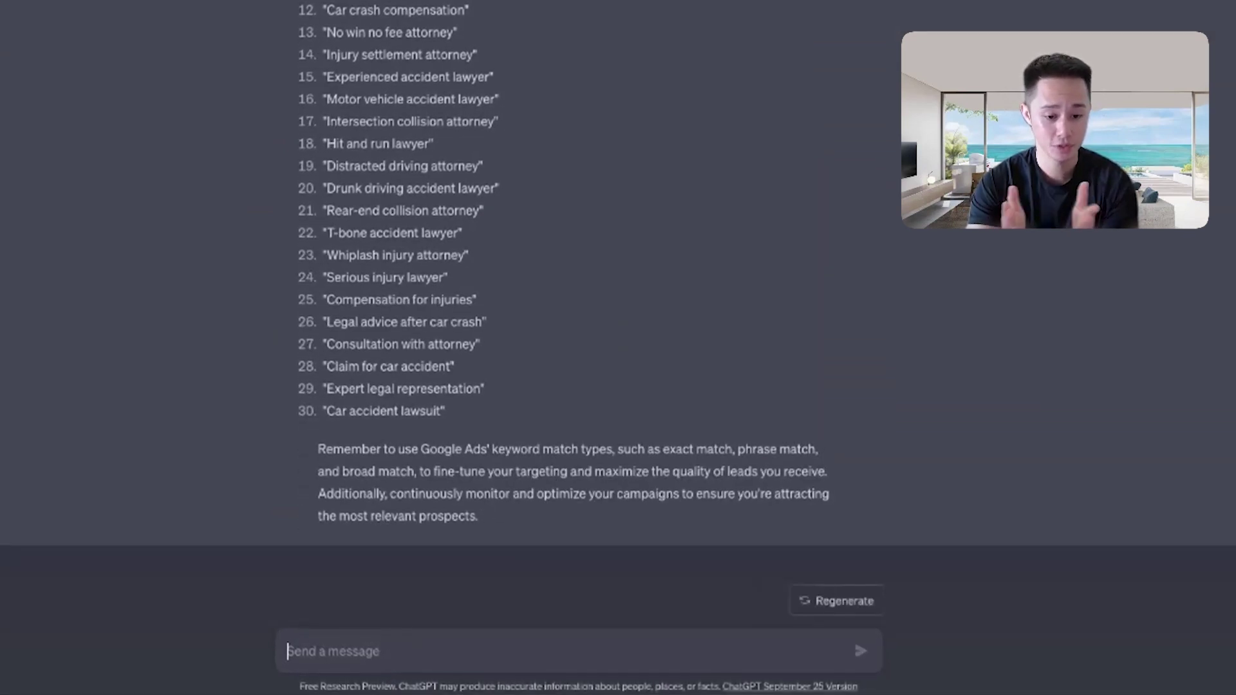
Review the suggested keywords and the closing note on match types, highlighting "Car accident lawyer", "Personal injury lawyer" and "exact match".
{"action": "scroll", "coordinate": [943, 500], "scroll_direction": "up", "scroll_amount": 5}
{"action": "scroll", "coordinate": [914, 435], "scroll_direction": "down", "scroll_amount": 4}
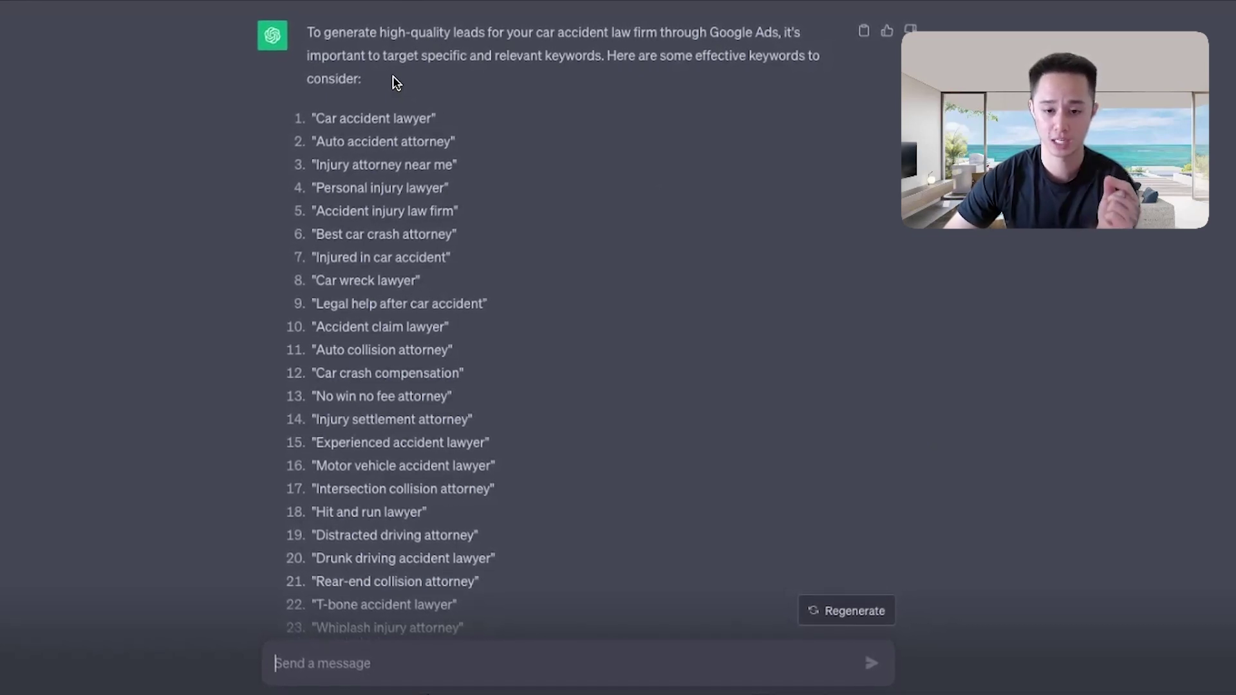
{"action": "scroll", "coordinate": [647, 87], "scroll_direction": "down", "scroll_amount": 1}
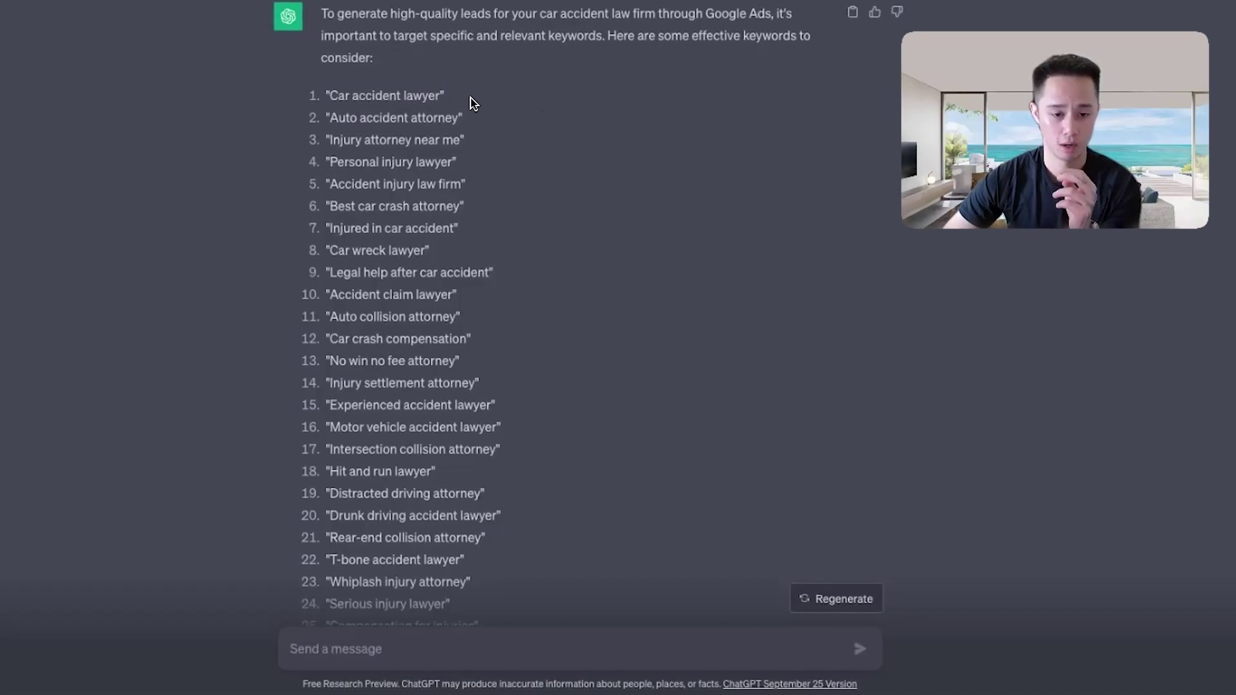
{"action": "left_click_drag", "start_coordinate": [470, 98], "coordinate": [330, 97]}
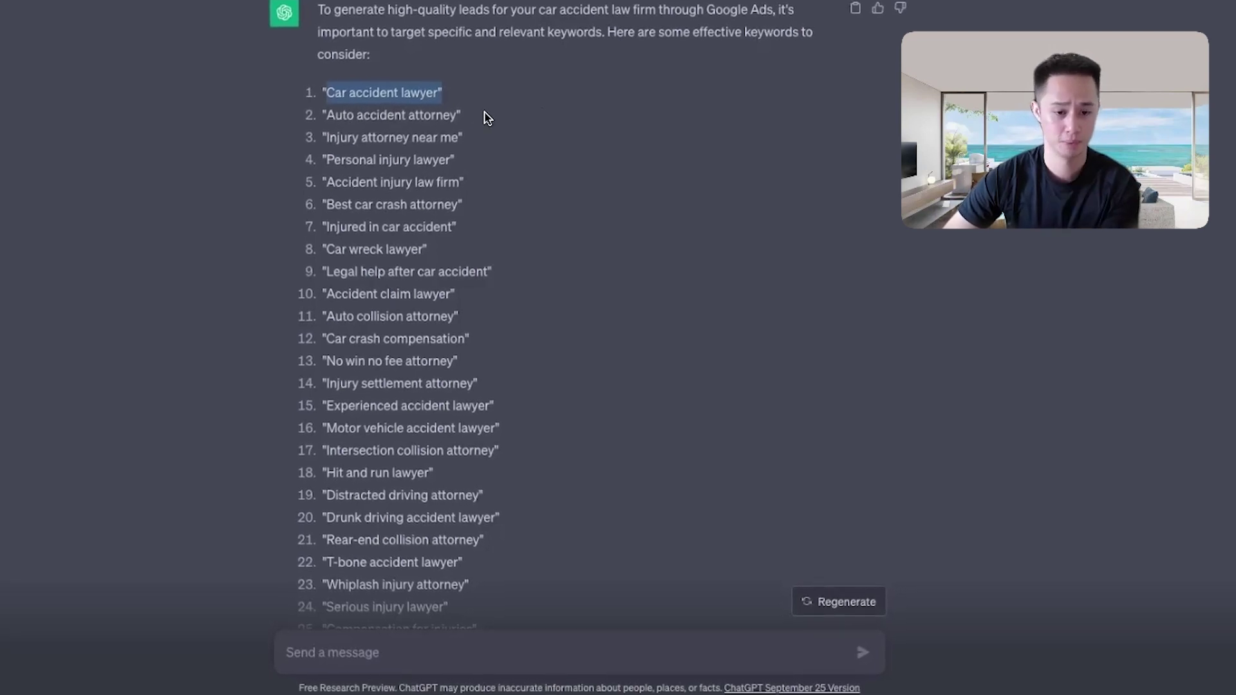
{"action": "left_click_drag", "start_coordinate": [444, 116], "coordinate": [358, 116]}
{"action": "left_click_drag", "start_coordinate": [321, 158], "coordinate": [532, 162]}
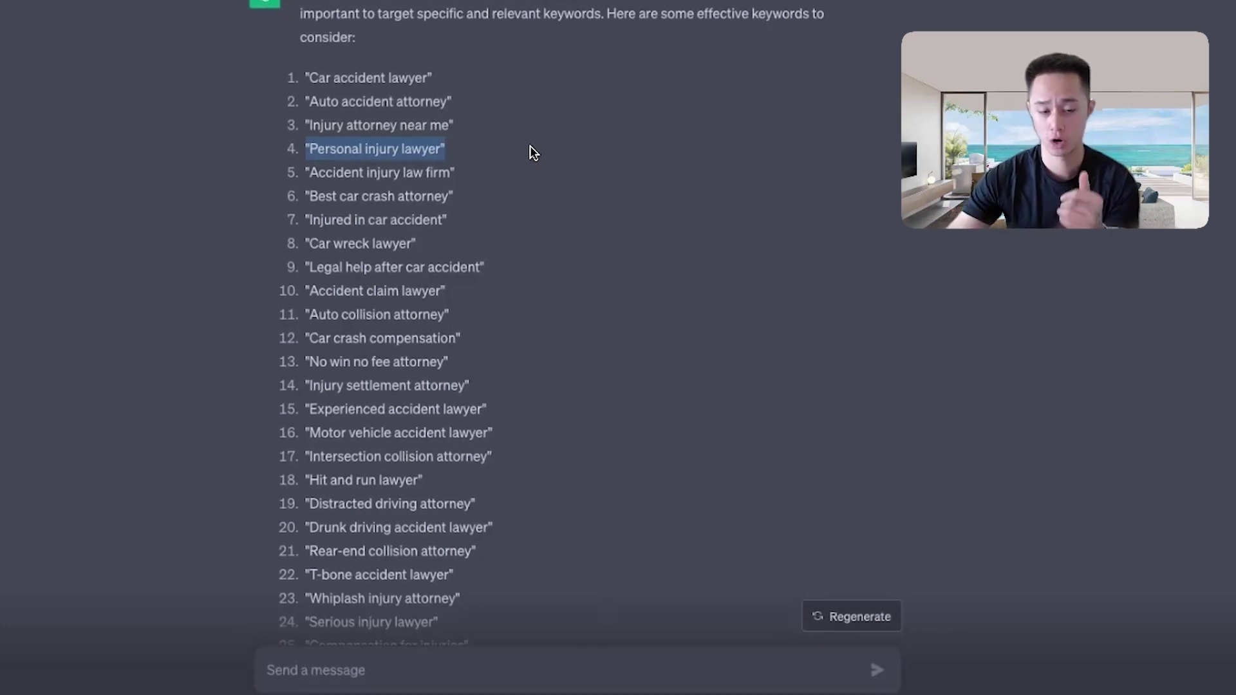
{"action": "left_click_drag", "start_coordinate": [305, 74], "coordinate": [379, 74]}
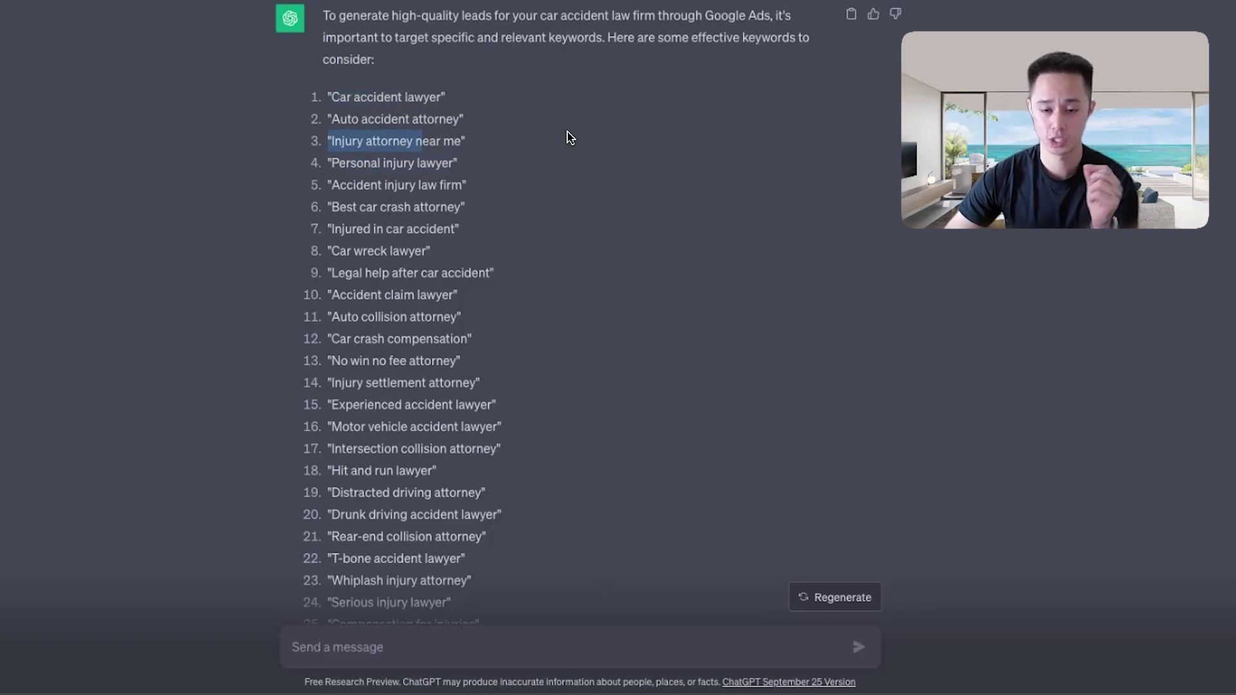
{"action": "left_click_drag", "start_coordinate": [516, 107], "coordinate": [502, 107]}
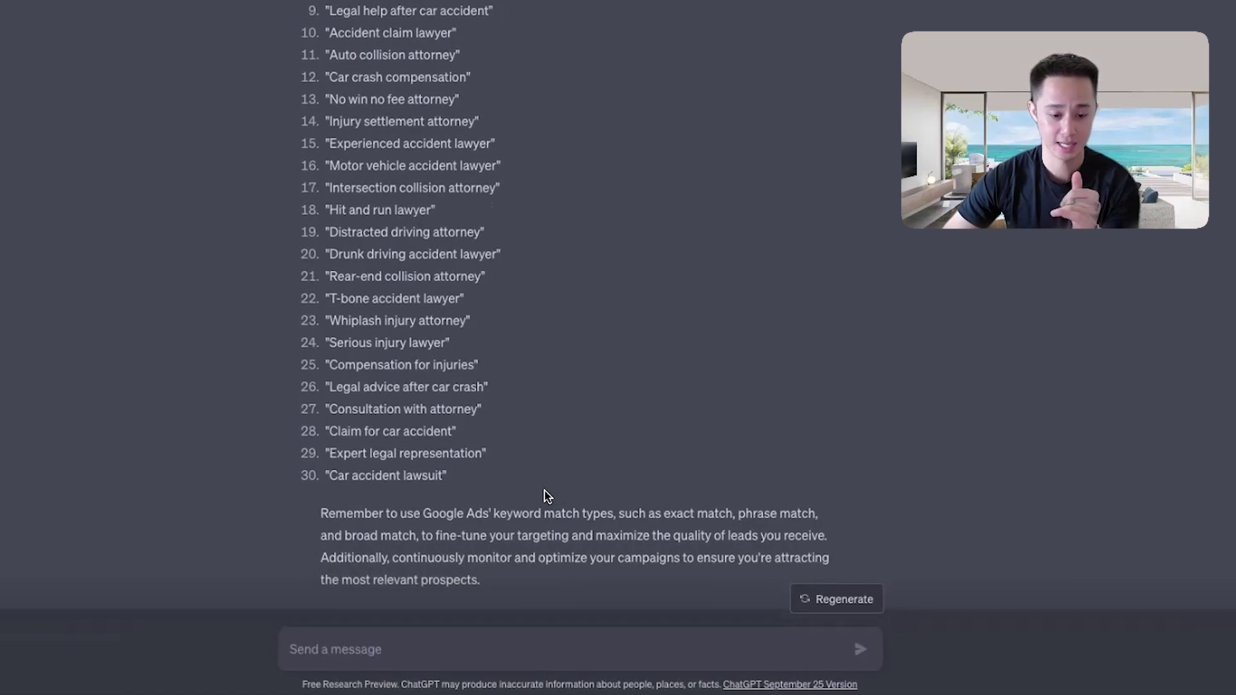
{"action": "scroll", "coordinate": [546, 497], "scroll_direction": "down", "scroll_amount": 2}
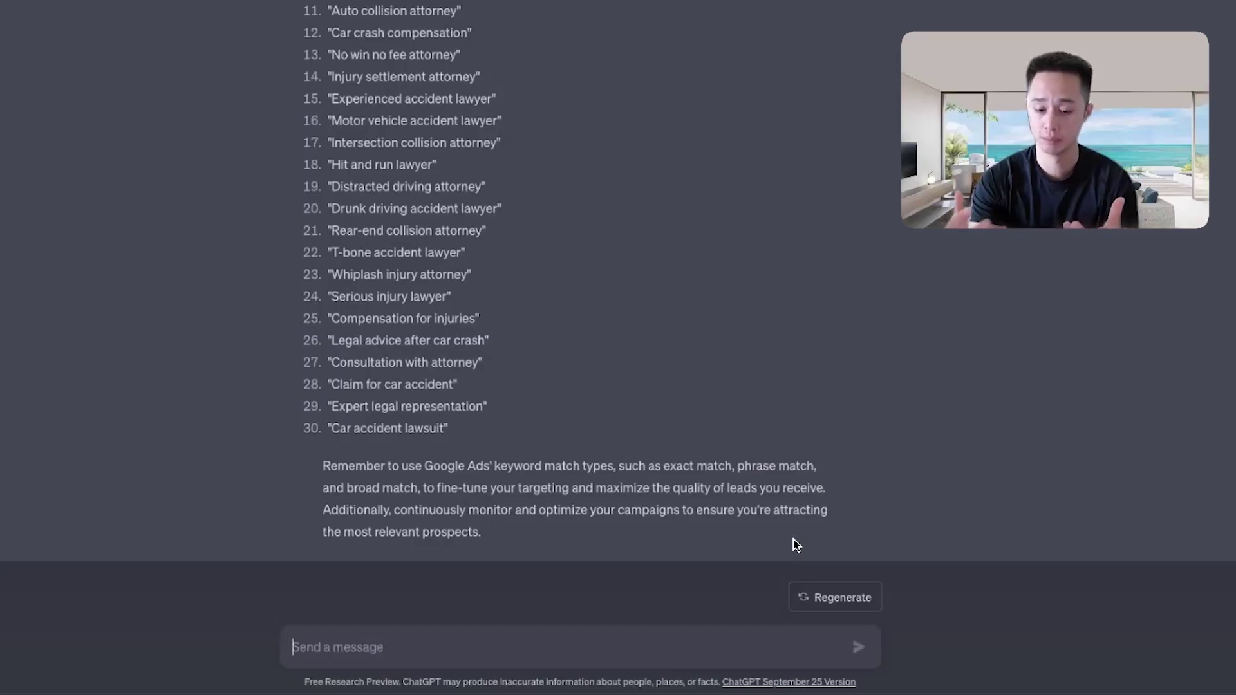
{"action": "left_click_drag", "start_coordinate": [732, 464], "coordinate": [664, 465]}
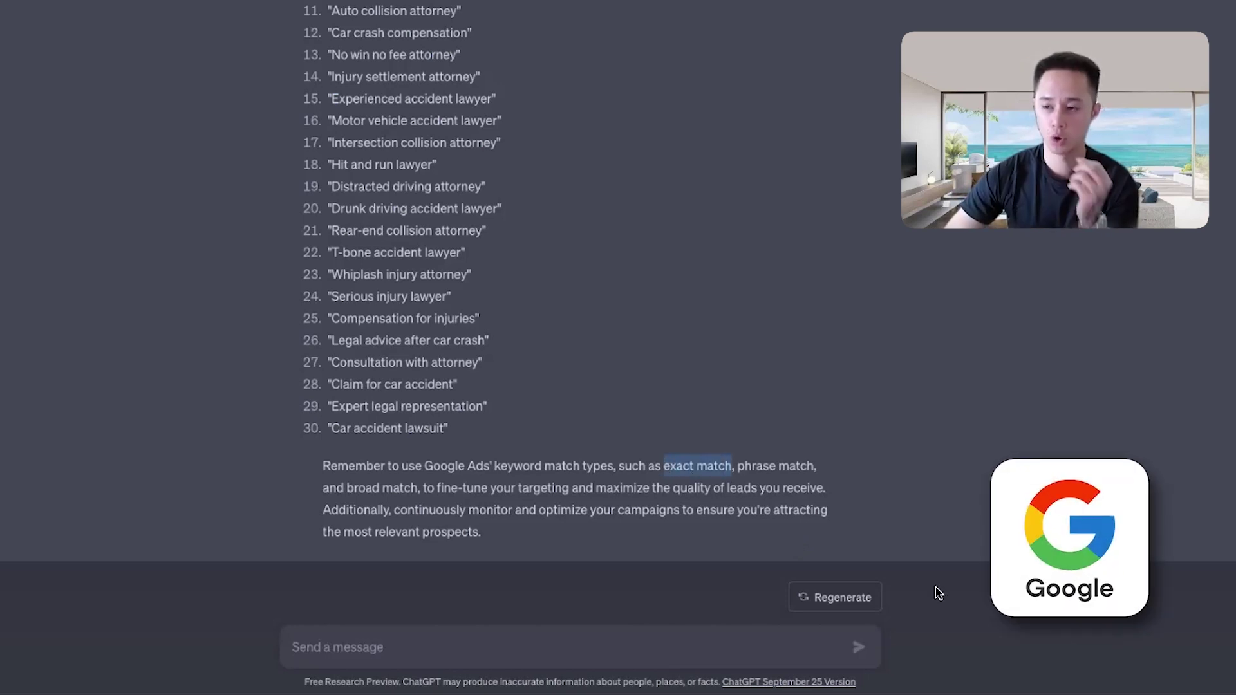
Draft the unsent example "[car accident lawyer] - exact match" in the message field and highlight its keyword.
{"action": "left_click", "coordinate": [337, 646]}
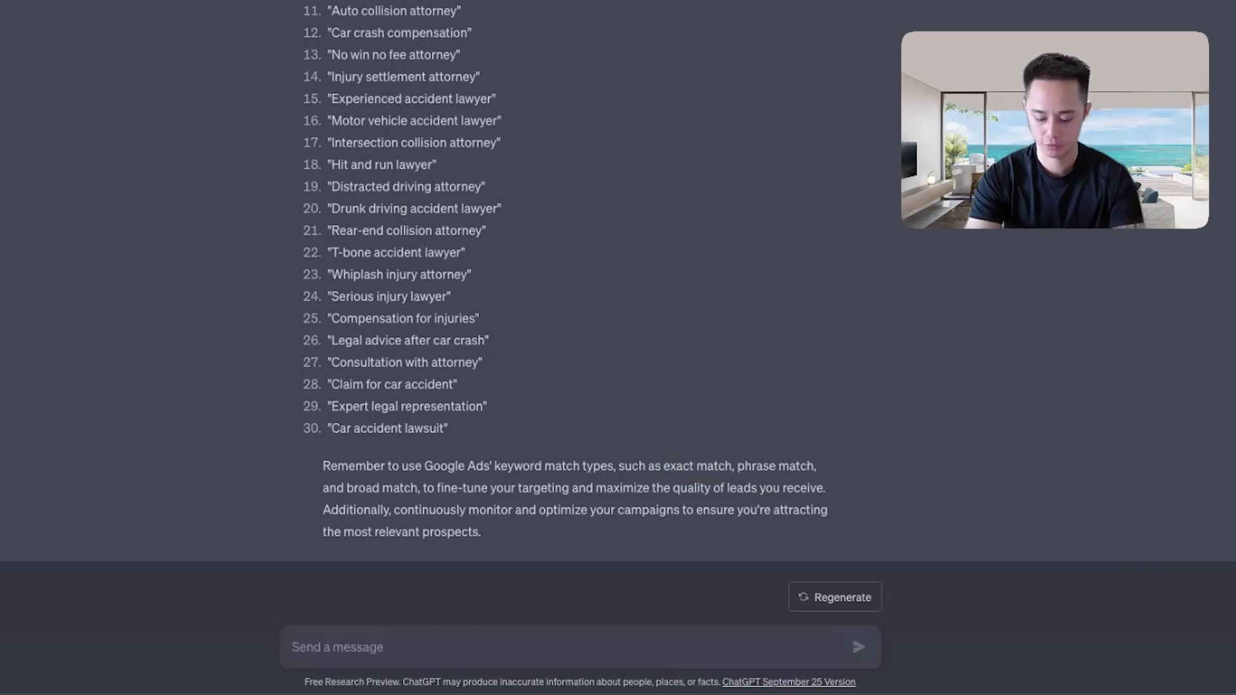
{"action": "type", "text": "["}
{"action": "type", "text": "car accident lawyer]"}
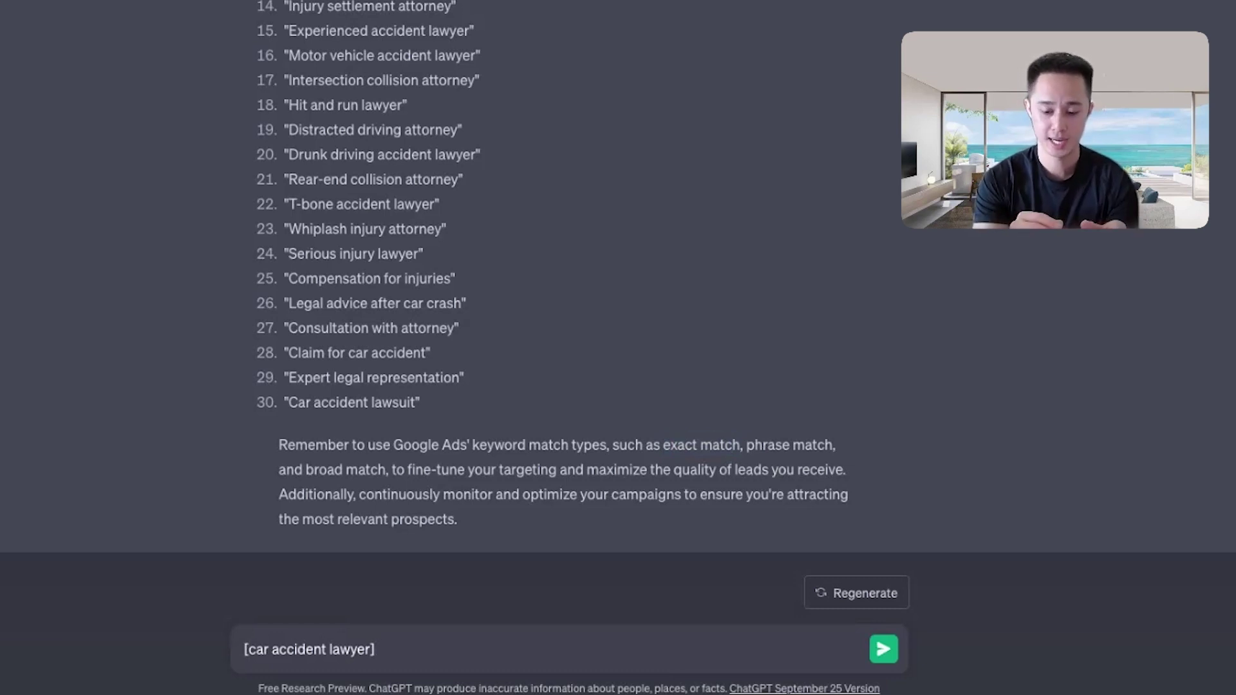
{"action": "type", "text": "- exact match"}
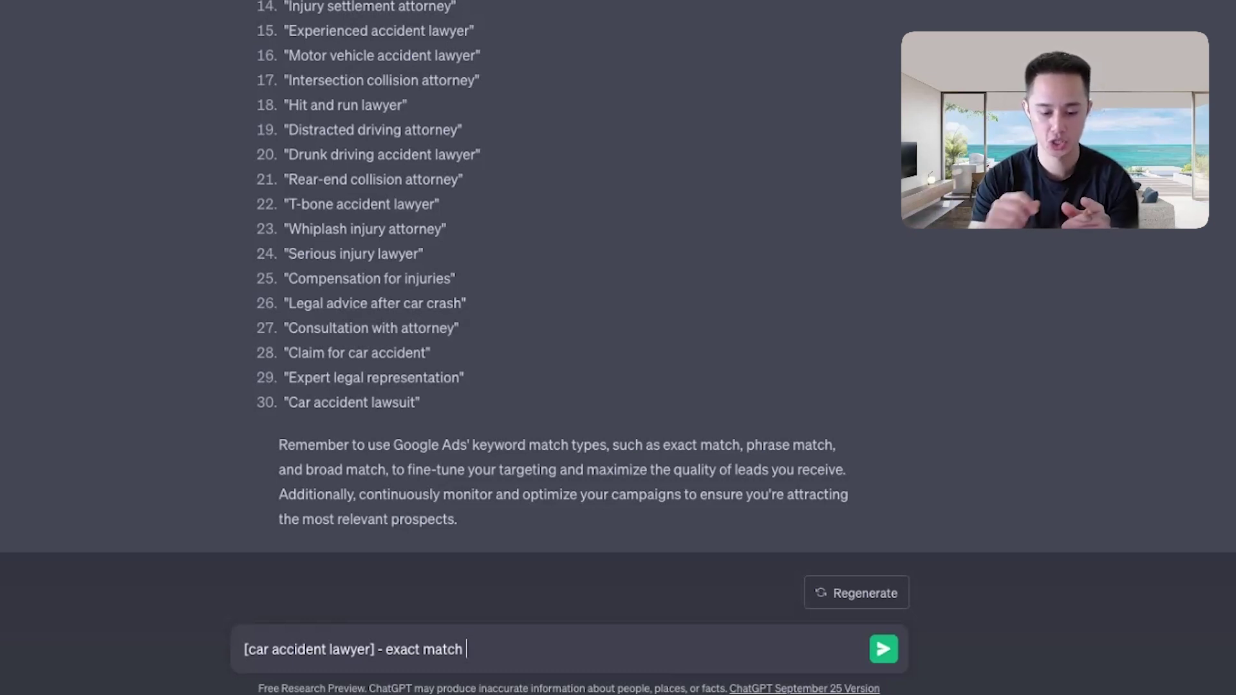
{"action": "left_click_drag", "start_coordinate": [372, 649], "coordinate": [248, 649]}
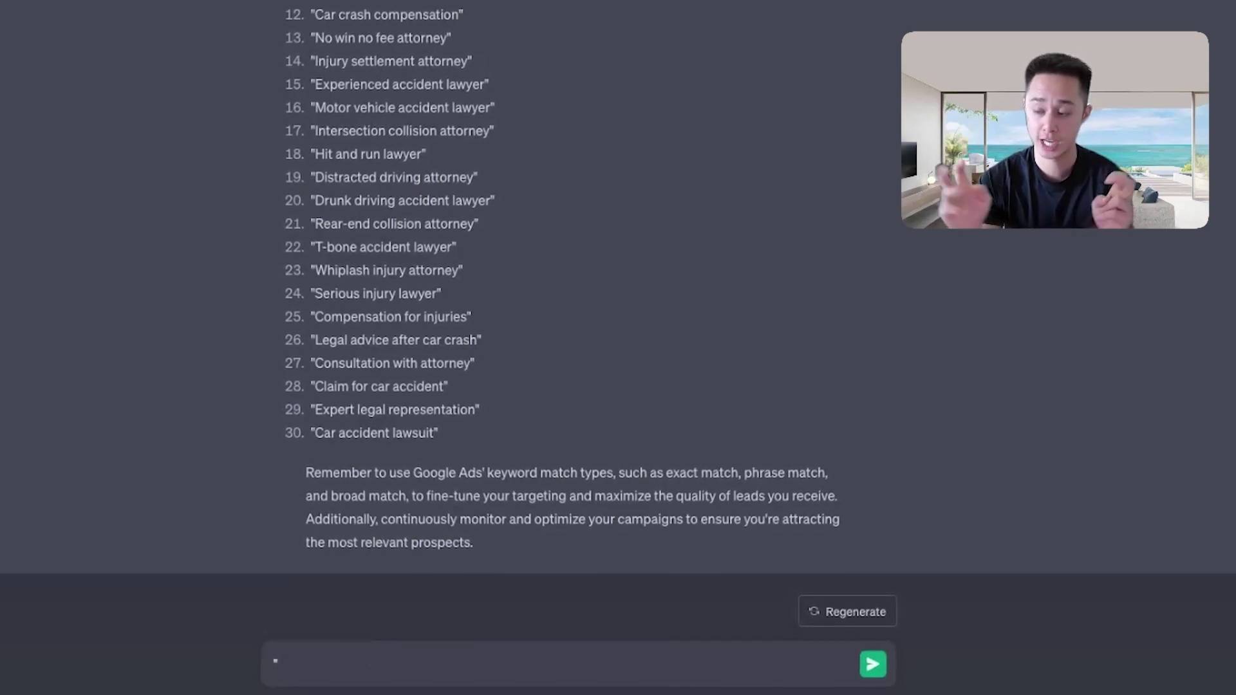
Replace the drafted message with the example "car accident lawyer" in quotation marks, followed by "- phrase match".
{"action": "type", "text": "hrase match"}
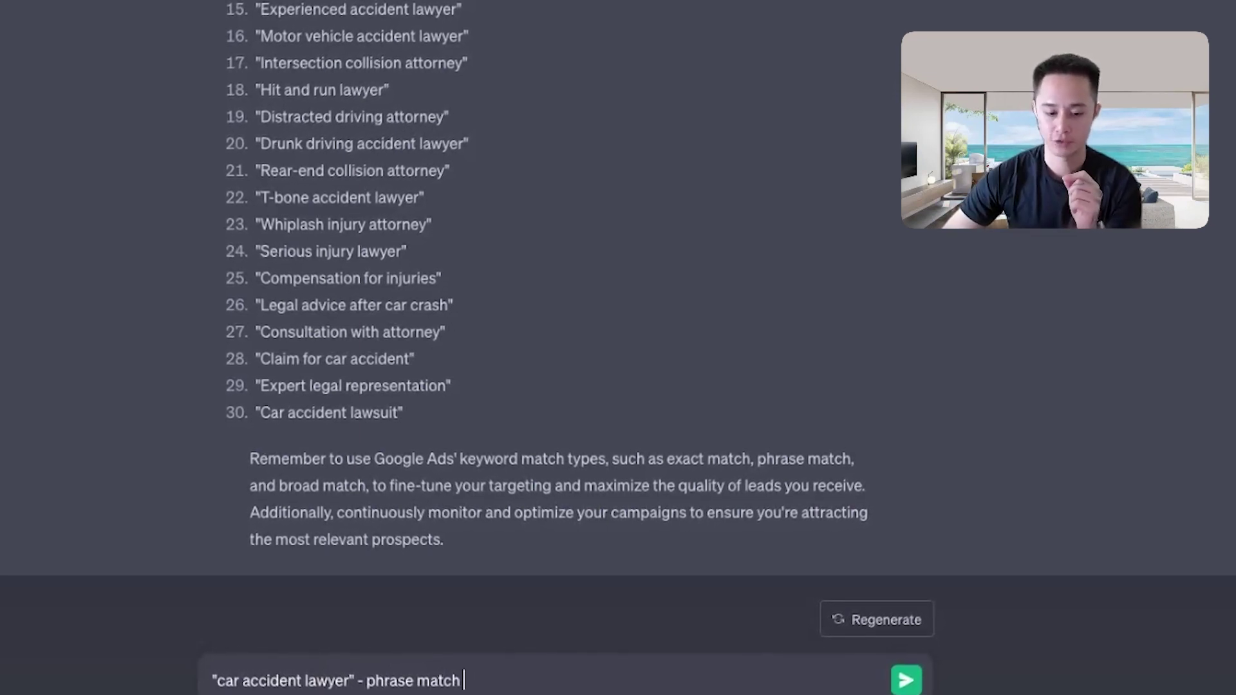
Highlight the quoted phrase match keyword, and replace the unsent draft with the plain keyword car accident lawyer, without brackets or quotation marks.
{"action": "left_click_drag", "start_coordinate": [347, 680], "coordinate": [215, 680]}
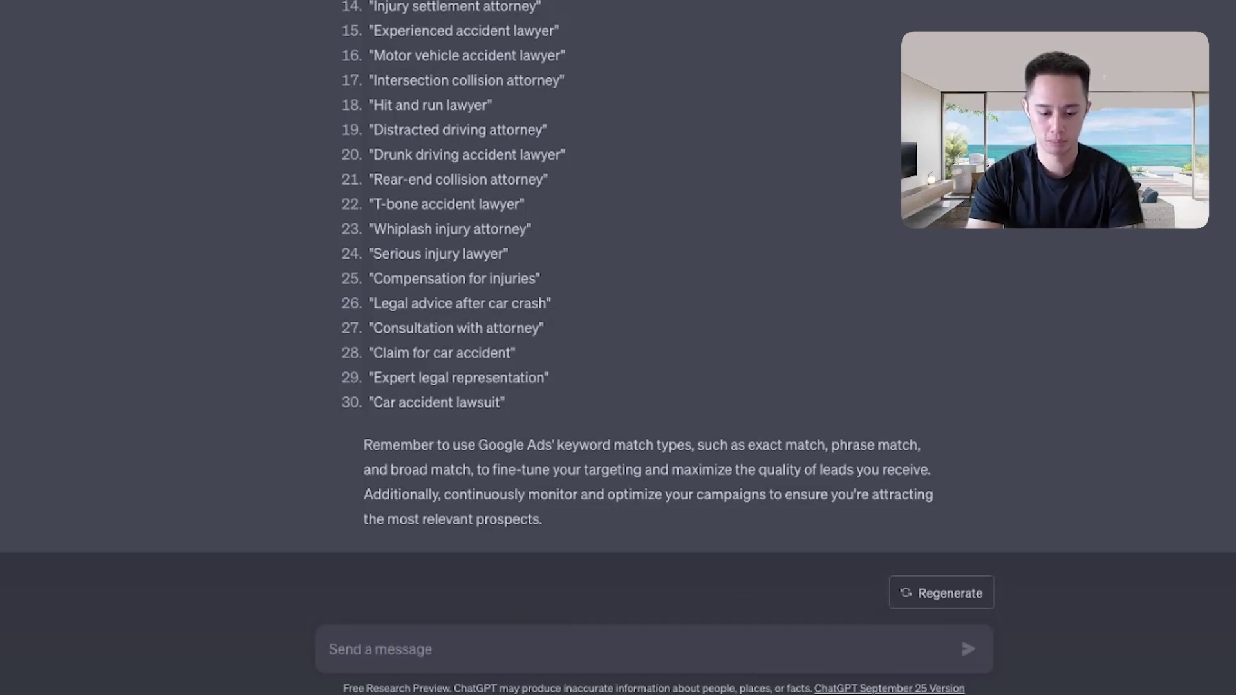
{"action": "type", "text": "car accidne"}
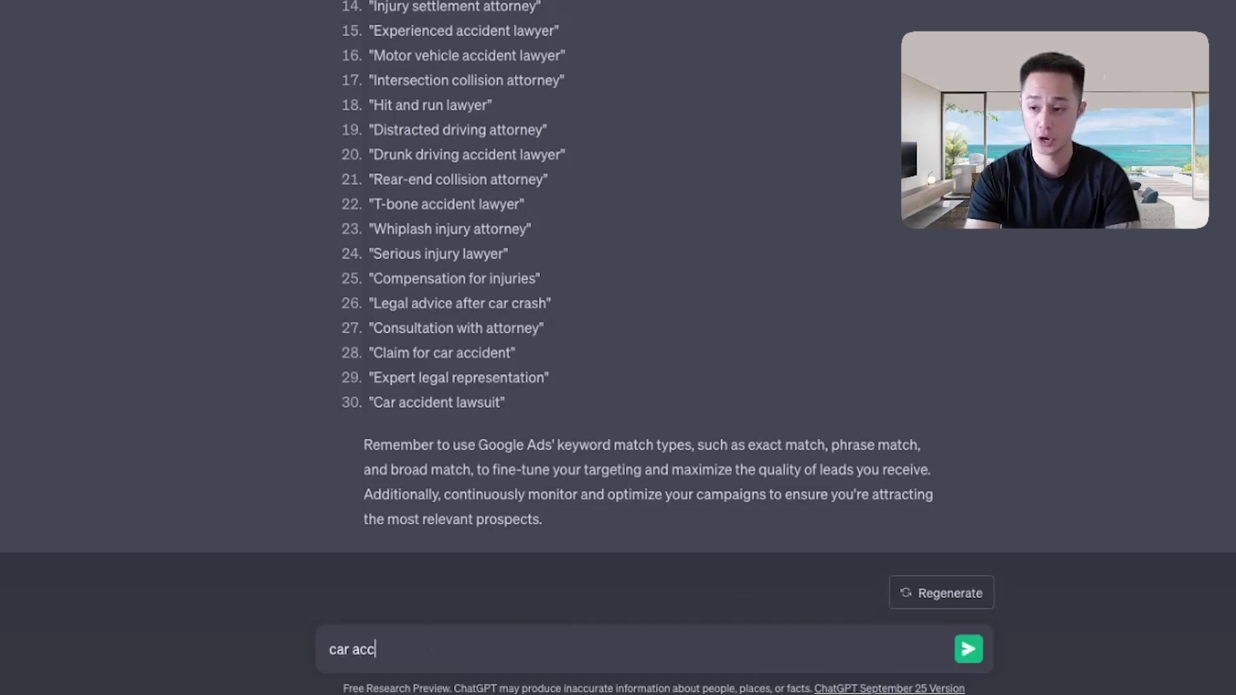
{"action": "type", "text": "nt lawyer"}
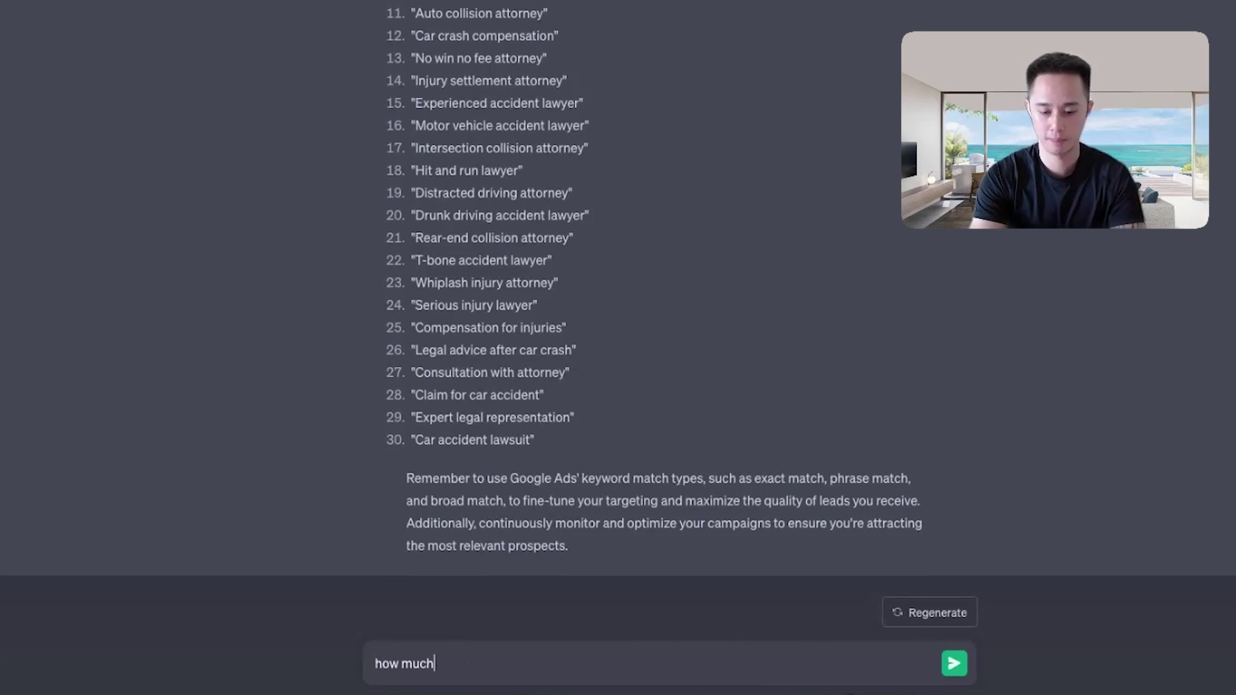
Ask "how much should i be bidding on these keywords?" and highlight the specific location wording in the Keyword Research point of the answer.
{"action": "type", "text": "bidding on thes"}
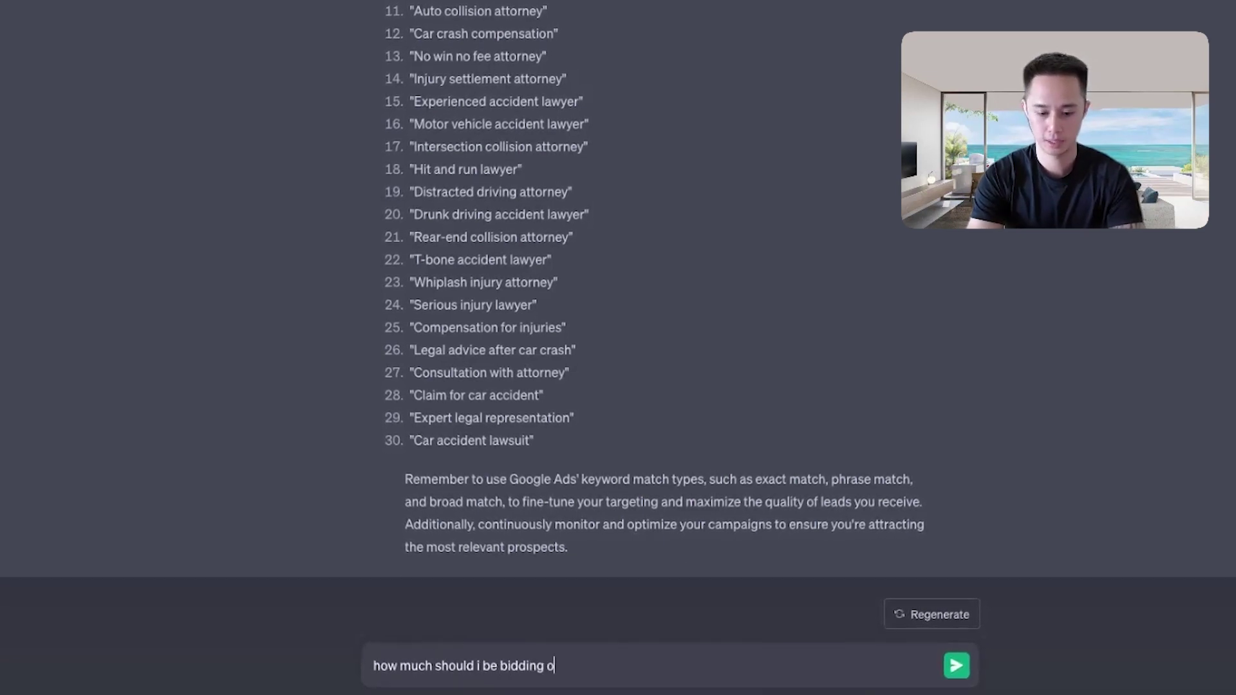
{"action": "type", "text": "e keywords?"}
{"action": "key", "text": "Return"}
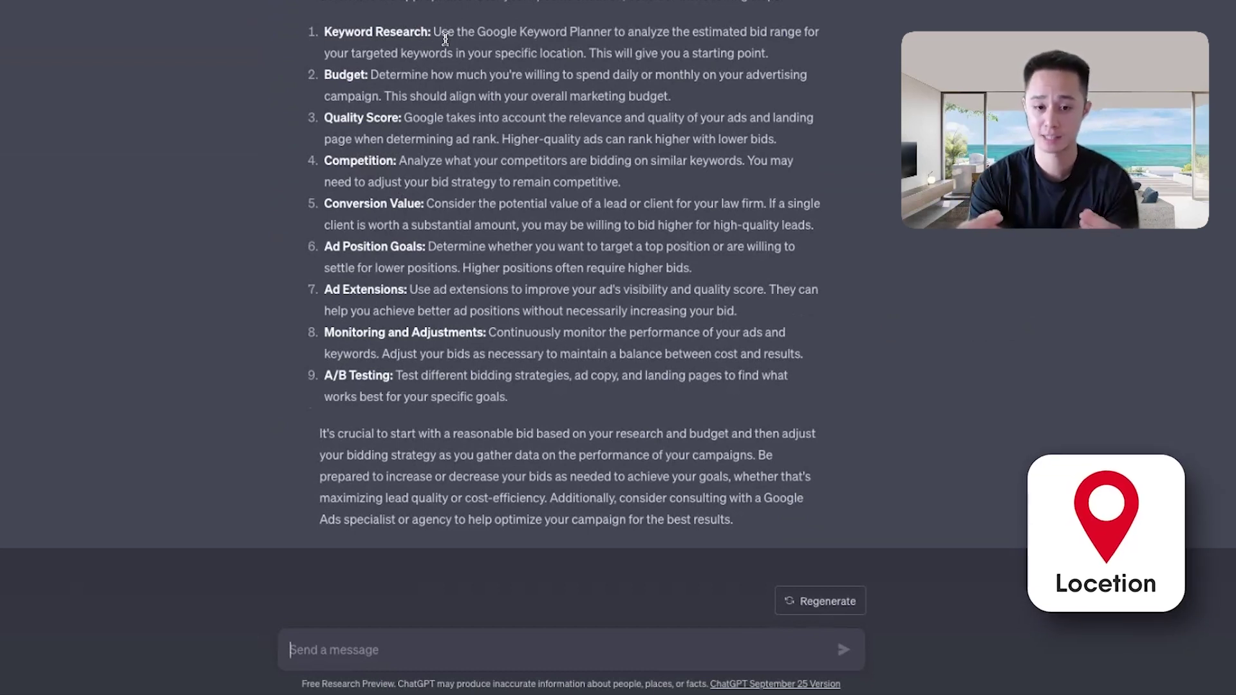
{"action": "left_click_drag", "start_coordinate": [494, 53], "coordinate": [583, 53]}
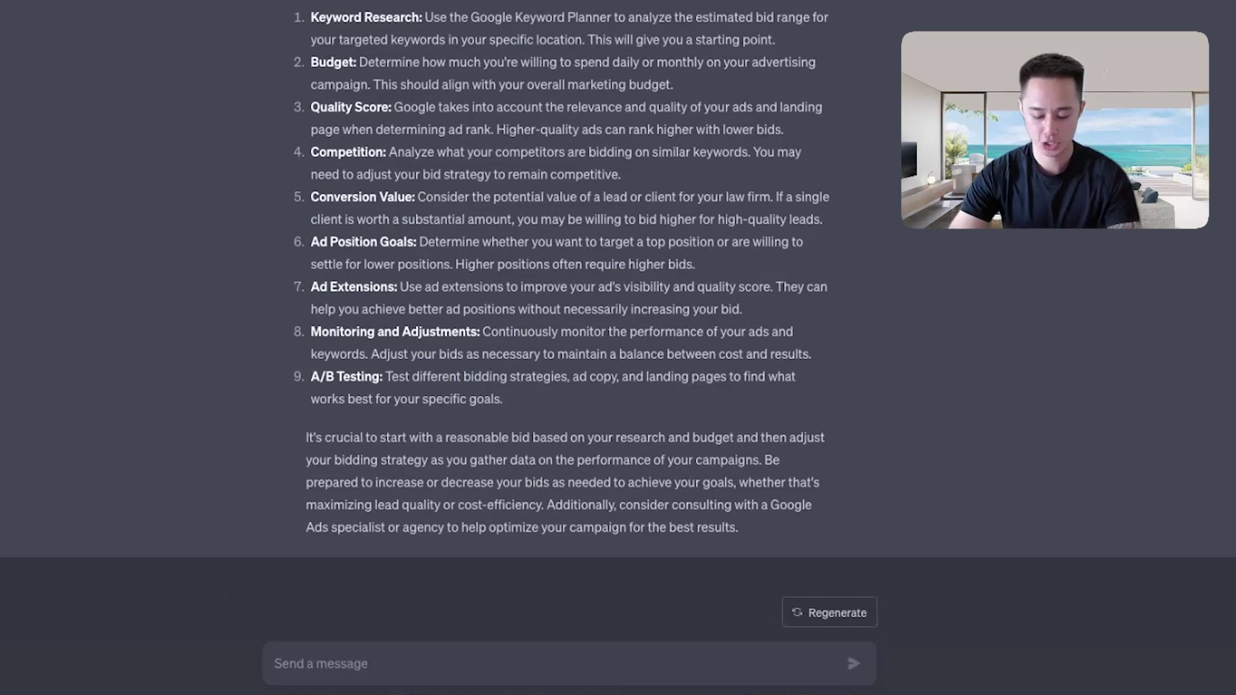
Ask the follow-up question "can you give me a ballpark?" about the keyword bids.
{"action": "type", "text": "can you give me a"}
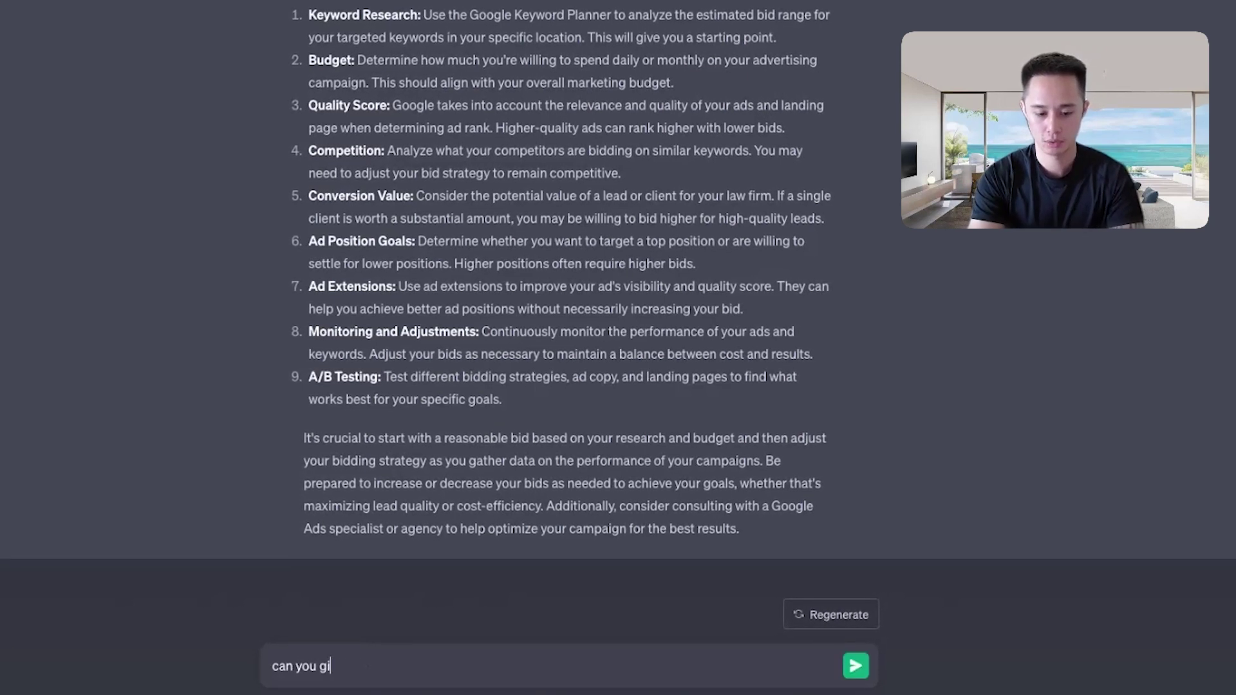
{"action": "type", "text": " ballp"}
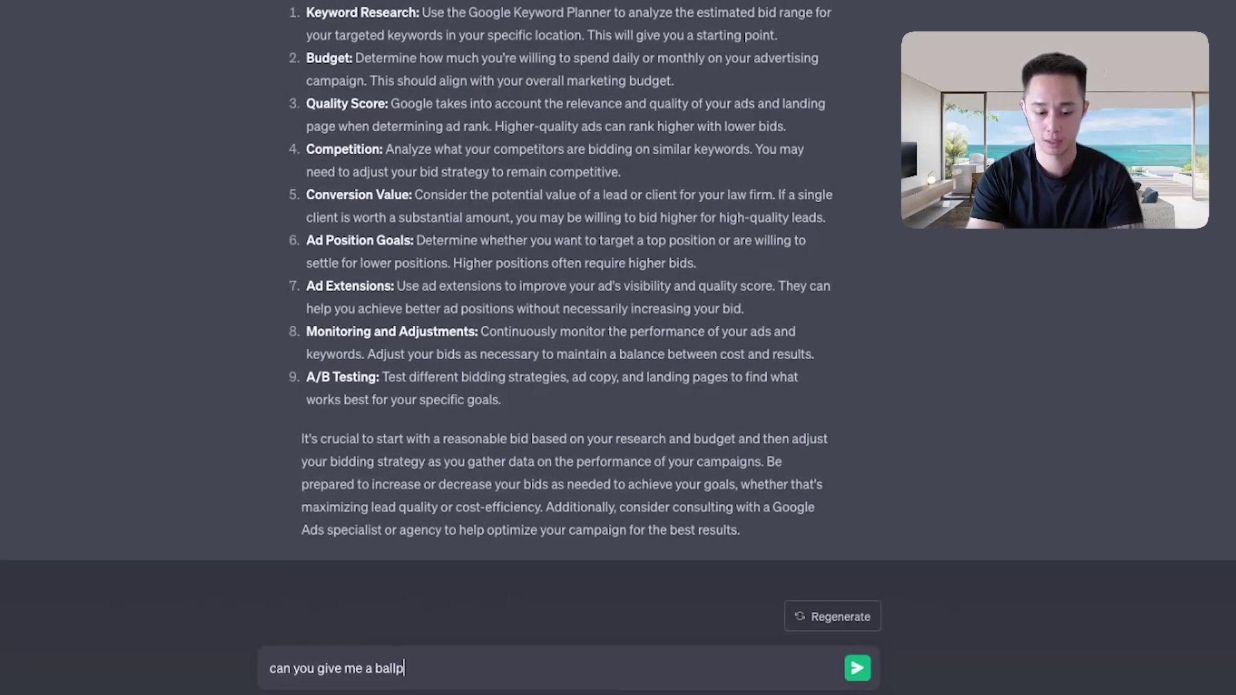
{"action": "type", "text": "ark?"}
{"action": "key", "text": "Return"}
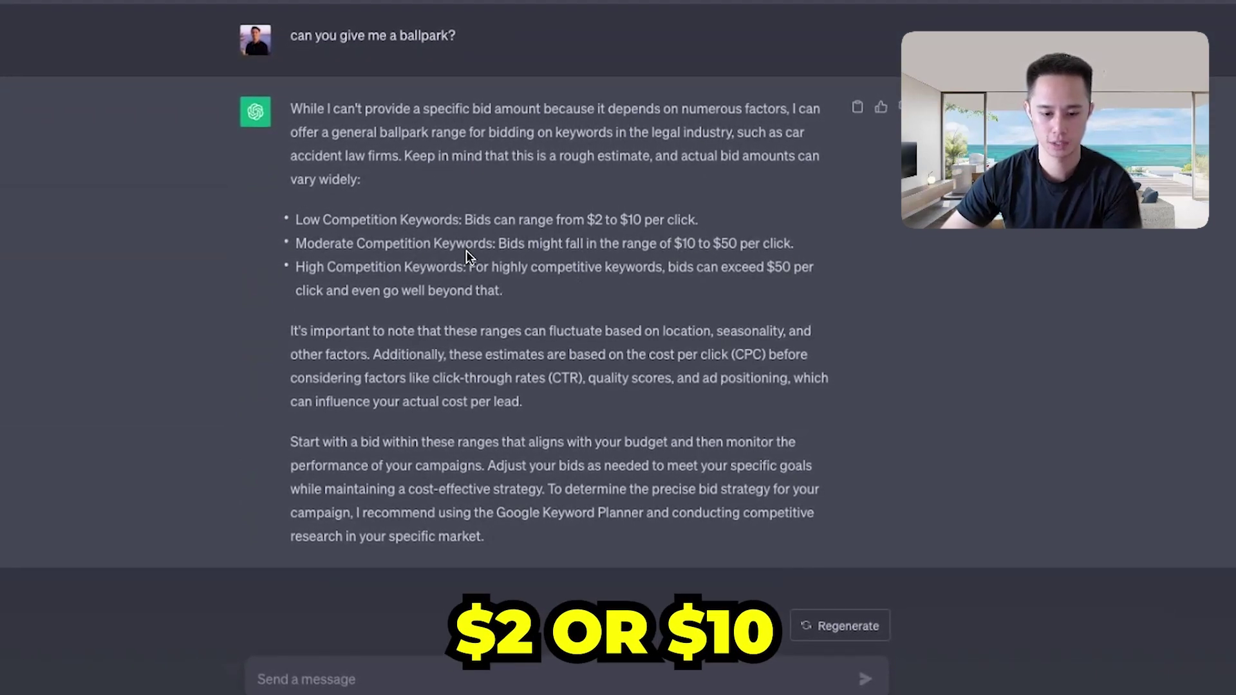
Send the request "give me an estimate of cost per click on car accident keywords on google ads".
{"action": "type", "text": "give me an estimate of cost per click on "}
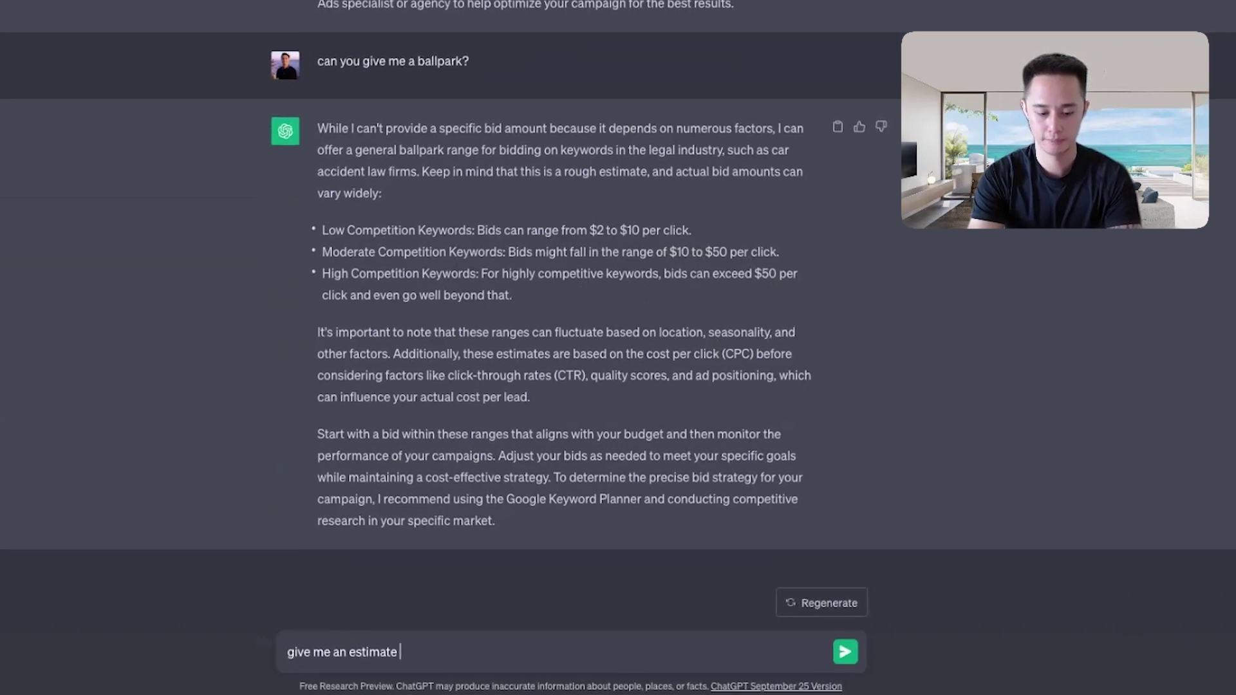
{"action": "type", "text": "car accident keywo"}
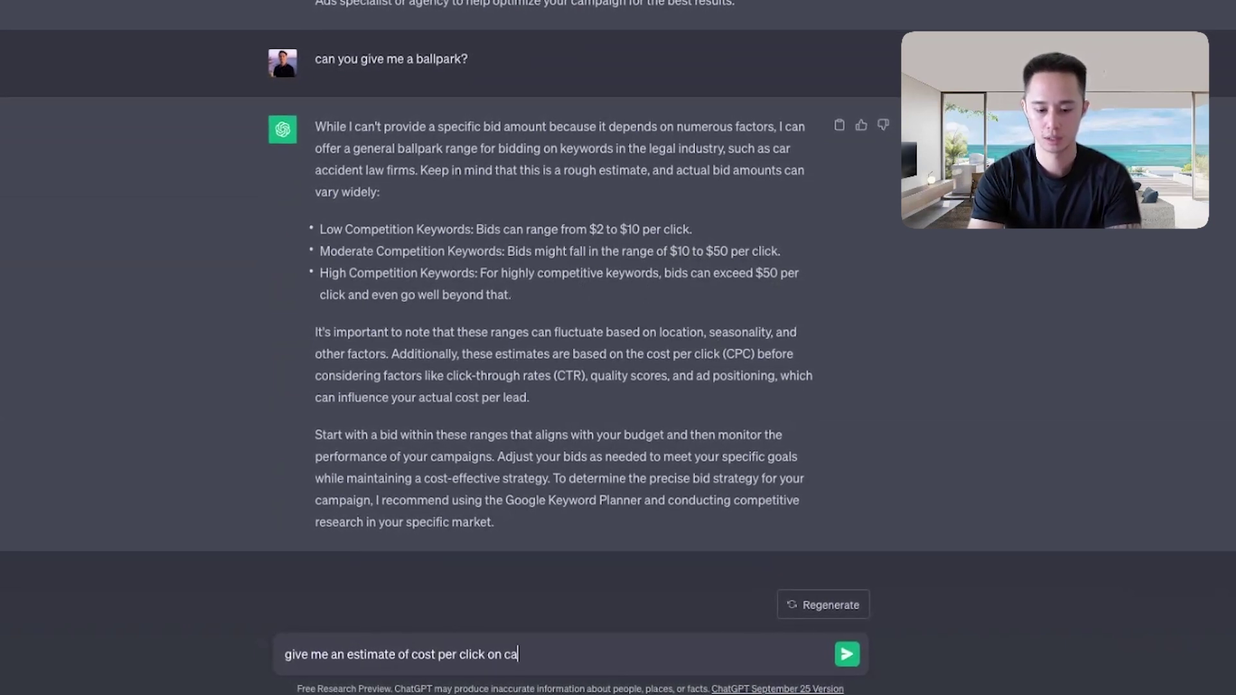
{"action": "type", "text": "rds on google ads"}
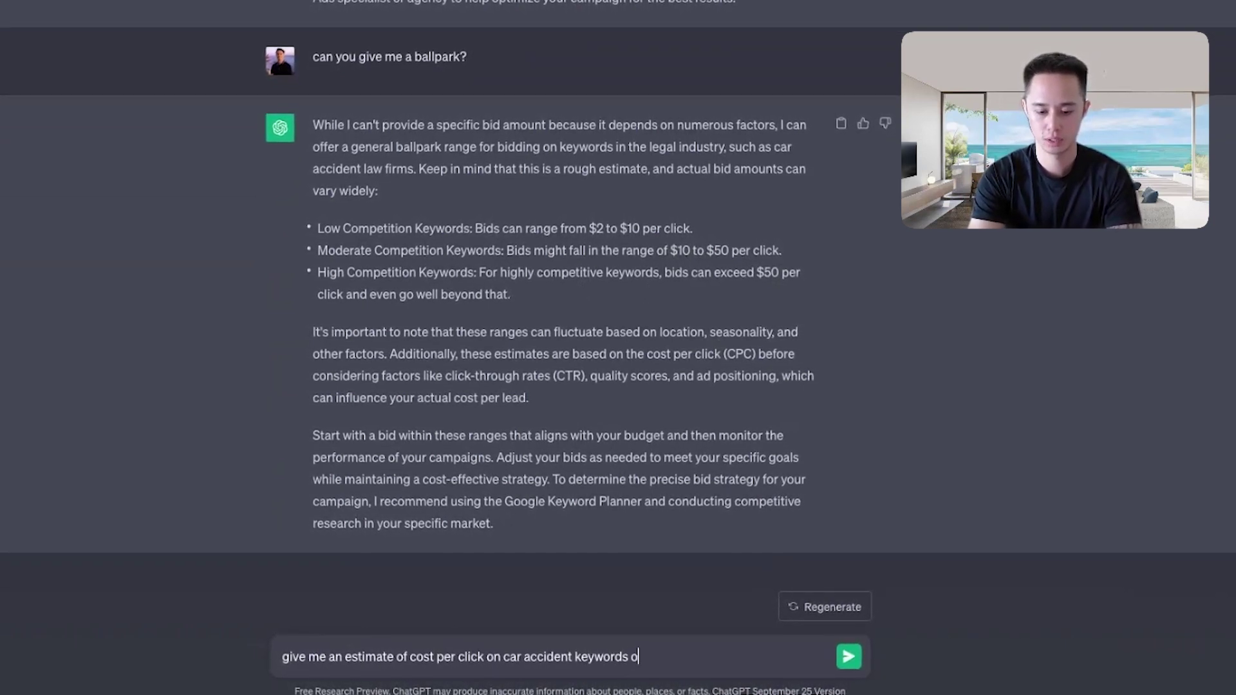
{"action": "key", "text": "Return"}
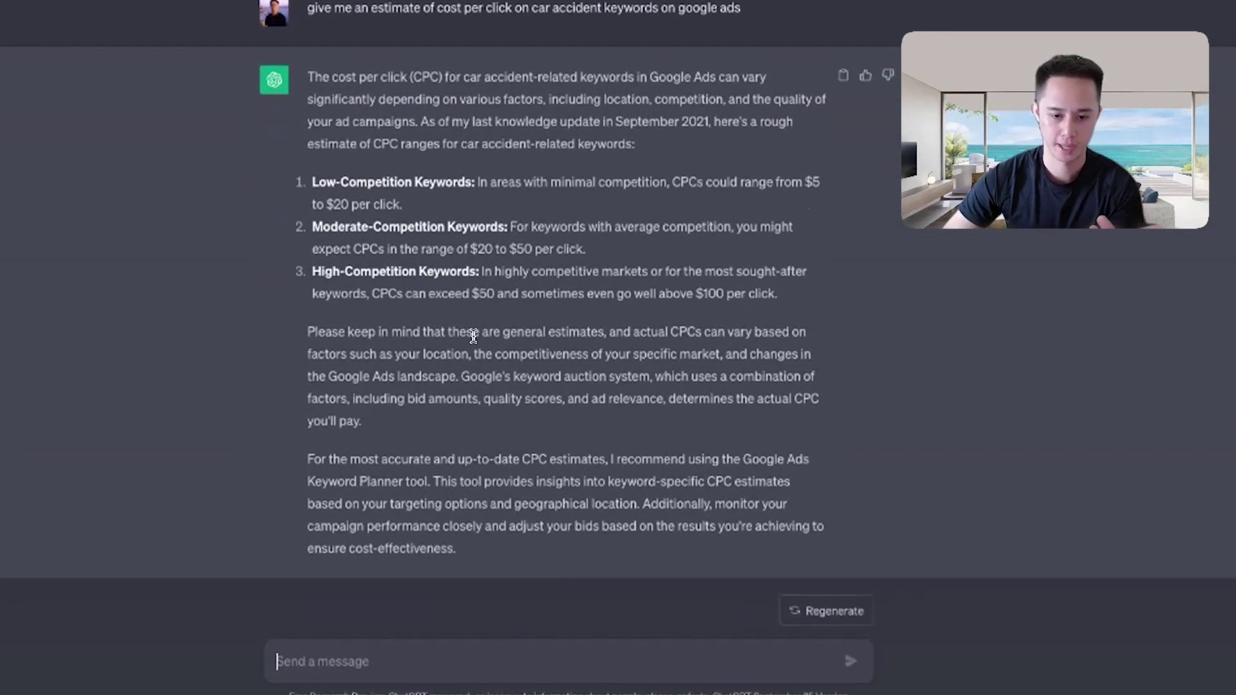
Request the same cost per click estimate for car accident keywords on google ads in las vegas, and look back at the general estimate.
{"action": "type", "text": "give me"}
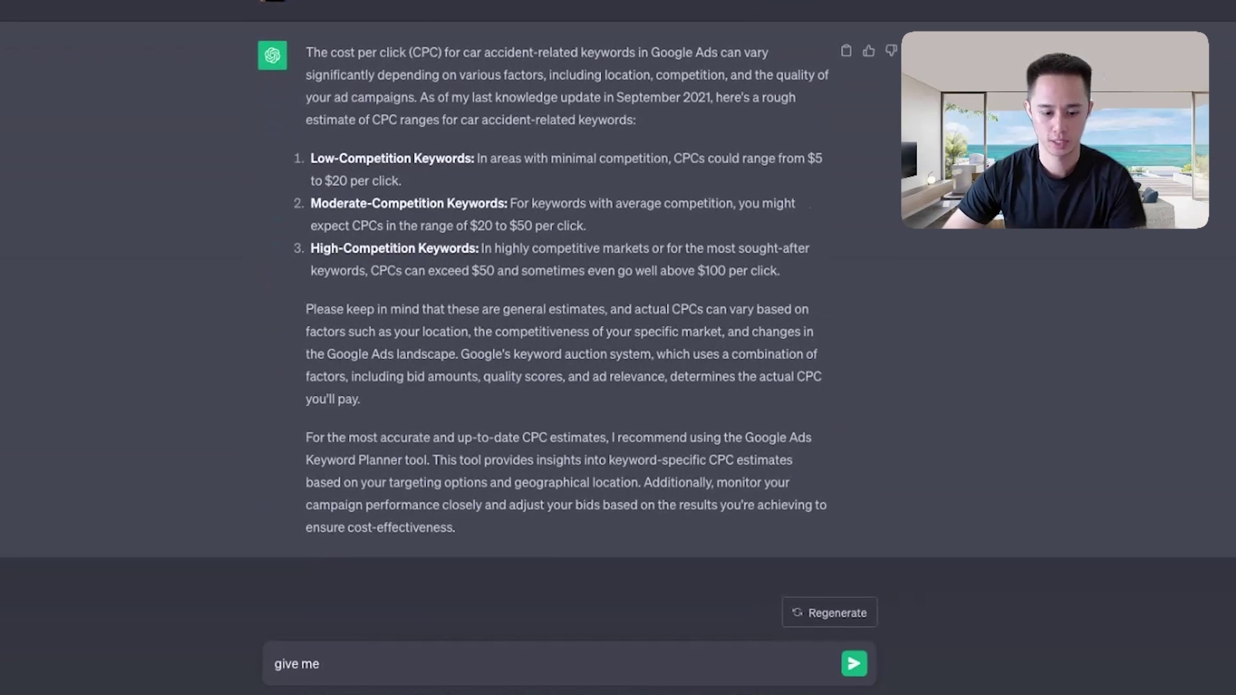
{"action": "type", "text": " an estimate of cost per click on car accident keywords on google ads in las ve"}
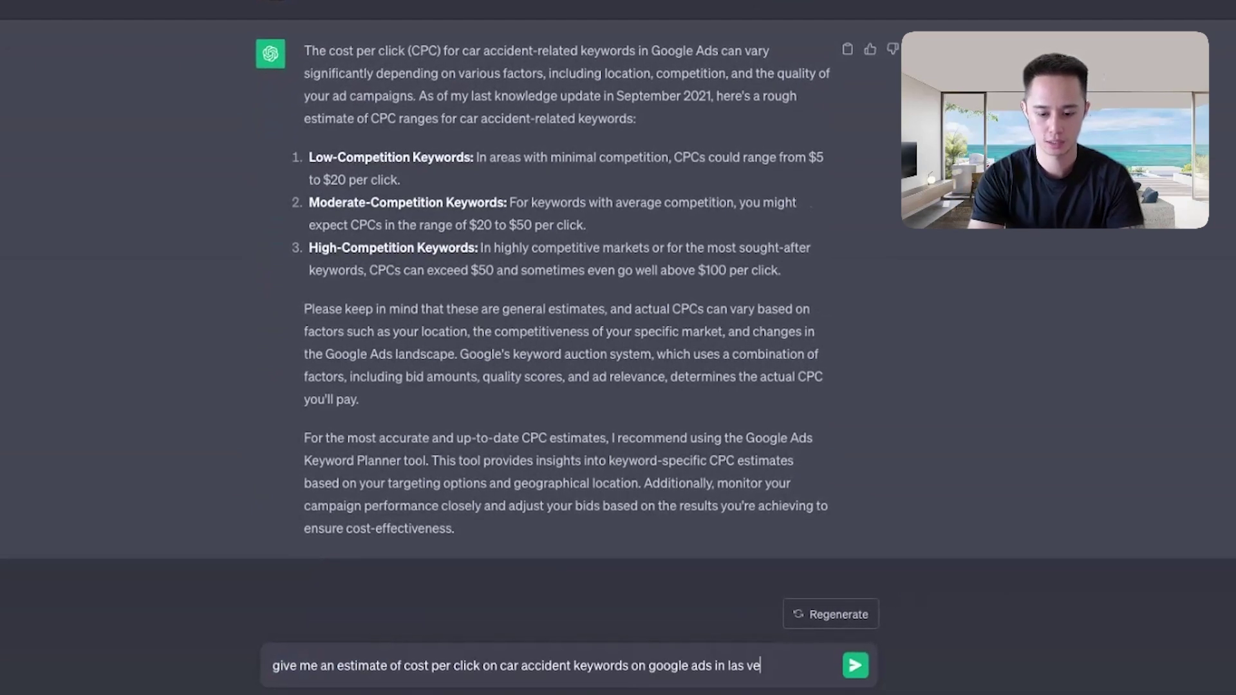
{"action": "type", "text": "gas"}
{"action": "key", "text": "Return"}
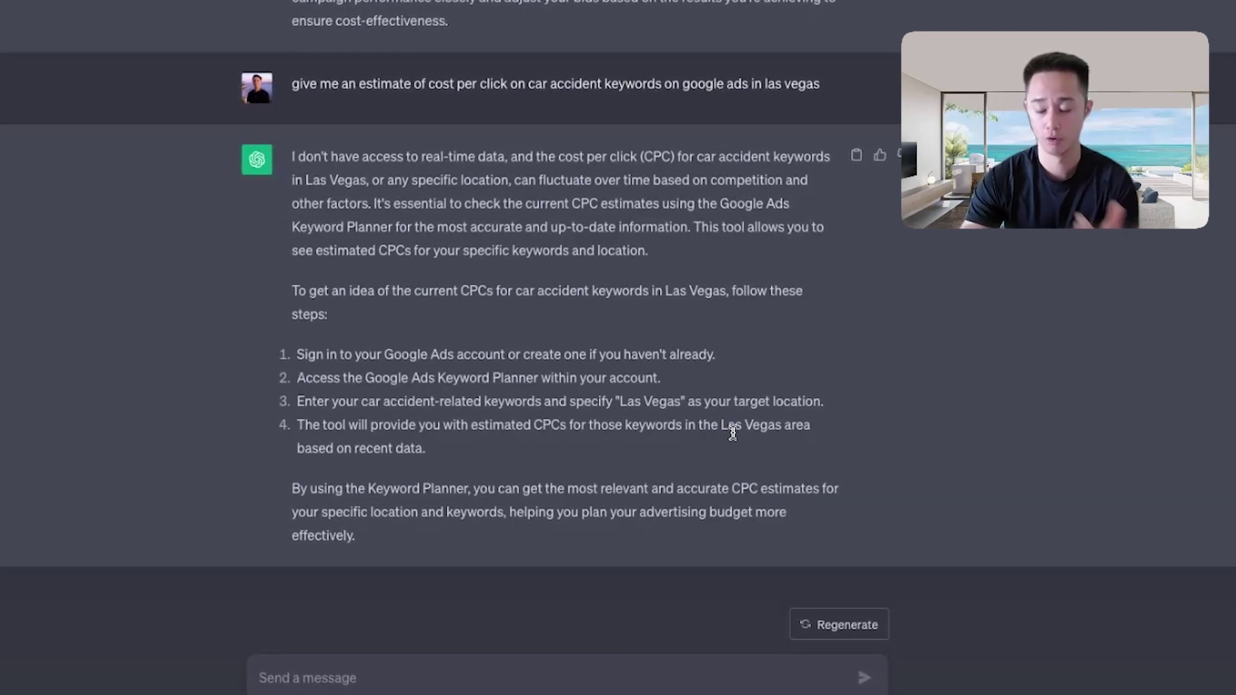
{"action": "scroll", "coordinate": [746, 360], "scroll_direction": "up", "scroll_amount": 1}
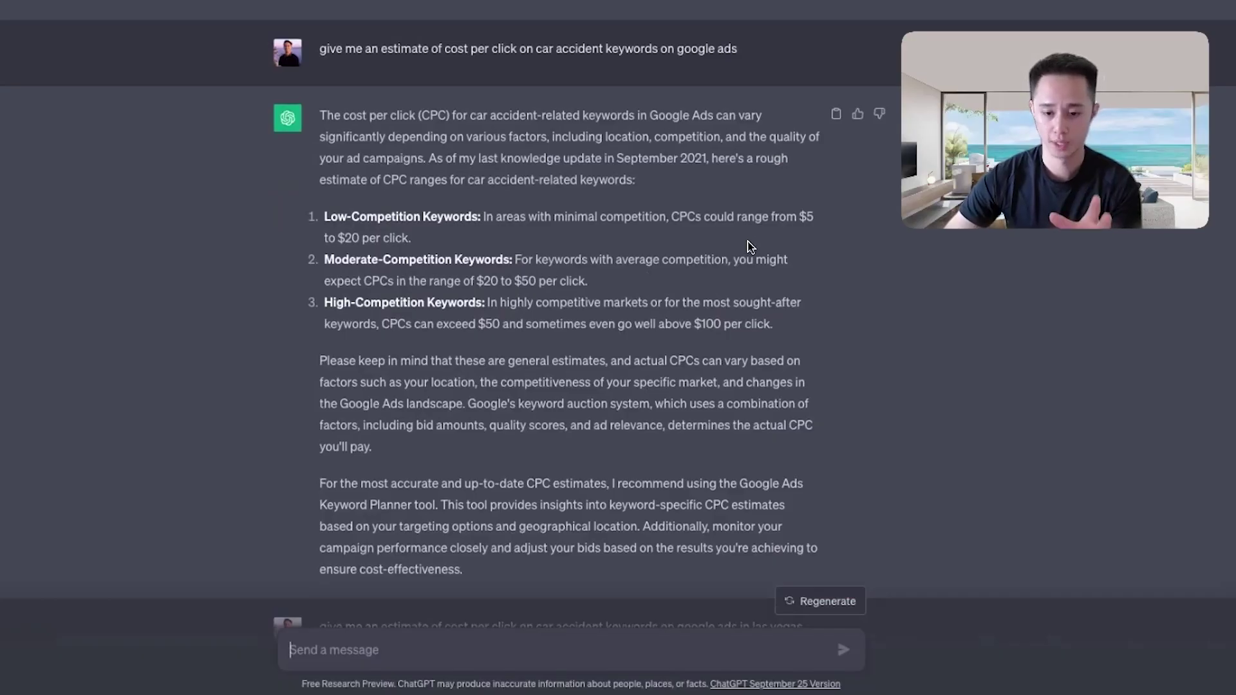
Ask what the Google ads budget should be for a car accident lawyer in Las Vegas, Nevada, and highlight the answer's closing monthly budget advice.
{"action": "scroll", "coordinate": [748, 246], "scroll_direction": "down", "scroll_amount": 8}
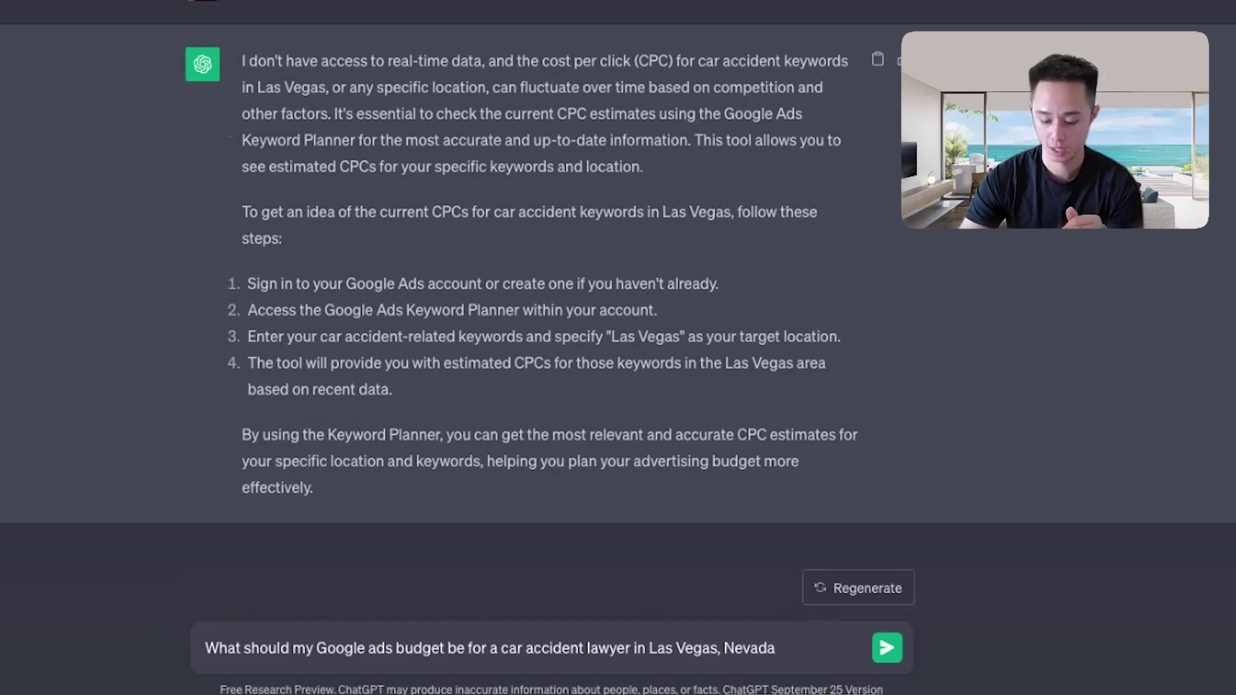
{"action": "key", "text": "Return"}
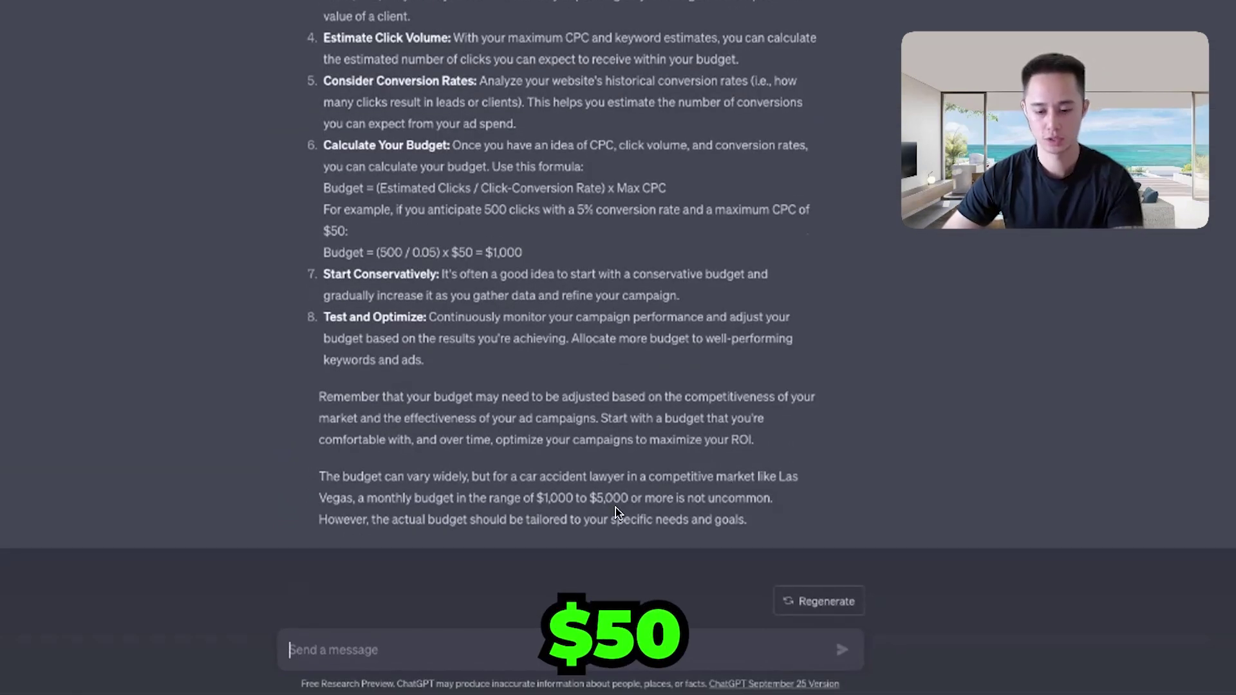
{"action": "left_click_drag", "start_coordinate": [525, 497], "coordinate": [639, 498]}
{"action": "left_click_drag", "start_coordinate": [782, 499], "coordinate": [686, 498]}
{"action": "left_click_drag", "start_coordinate": [397, 520], "coordinate": [771, 524]}
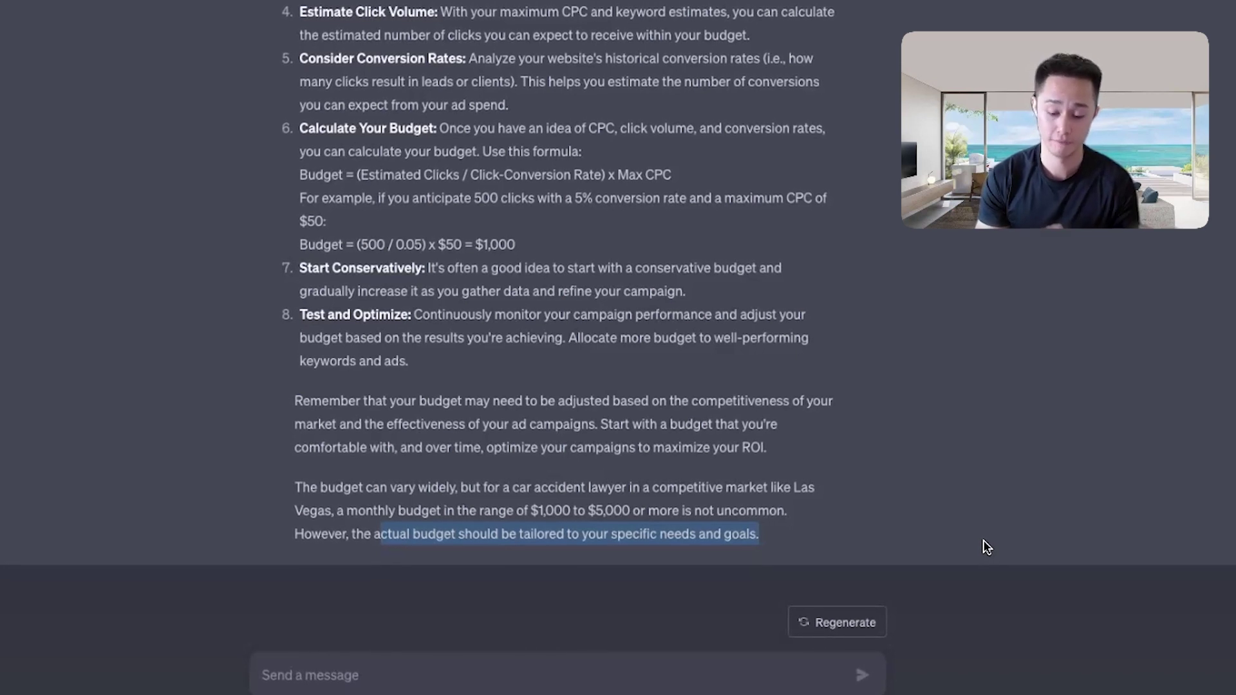
Ask "what does an effective landing page look like?" in the same conversation.
{"action": "left_click", "coordinate": [309, 676]}
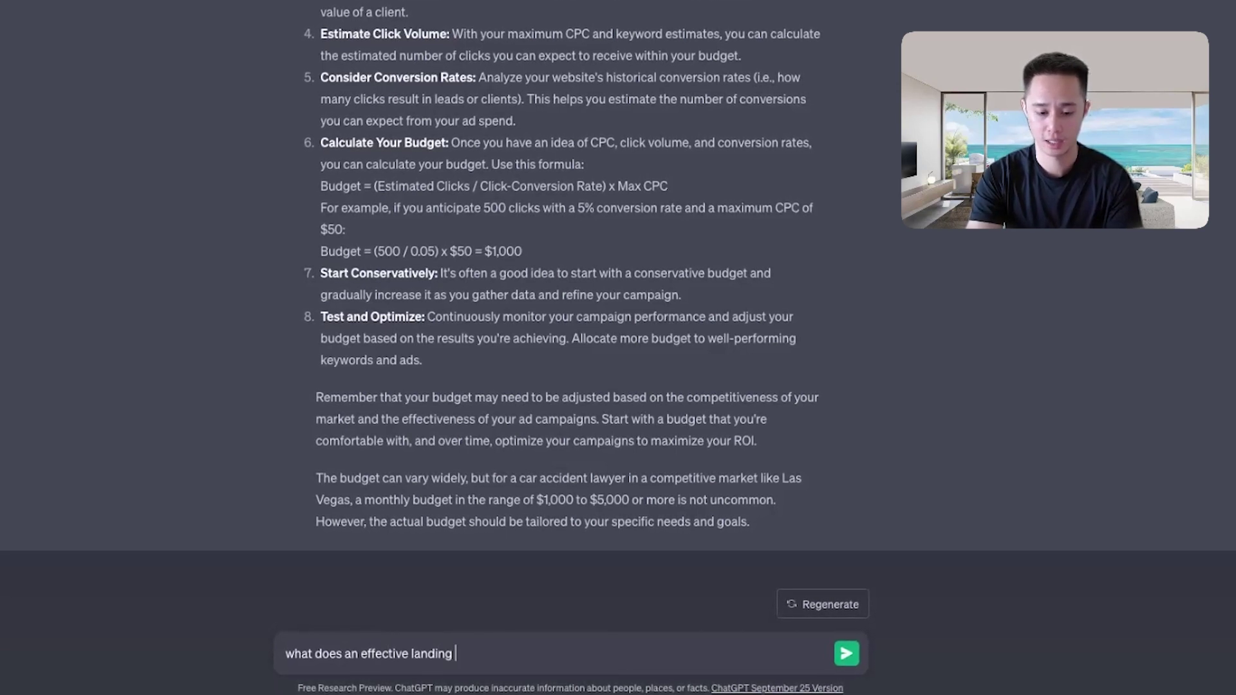
{"action": "type", "text": "ike?"}
{"action": "key", "text": "Return"}
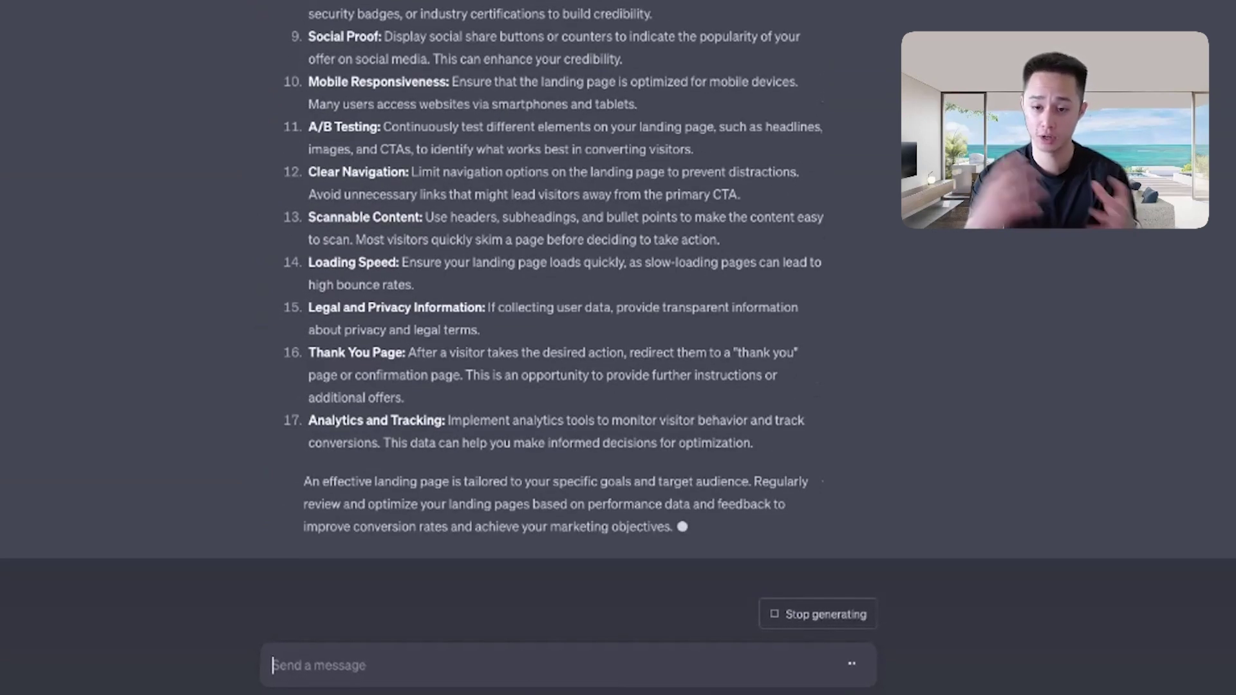
Review the first landing page elements, highlighting Engaging Visuals, Unique Selling Proposition, Benefits and Features, Form or Contact Information and Call-to-Action.
{"action": "scroll", "coordinate": [350, 431], "scroll_direction": "up", "scroll_amount": 10}
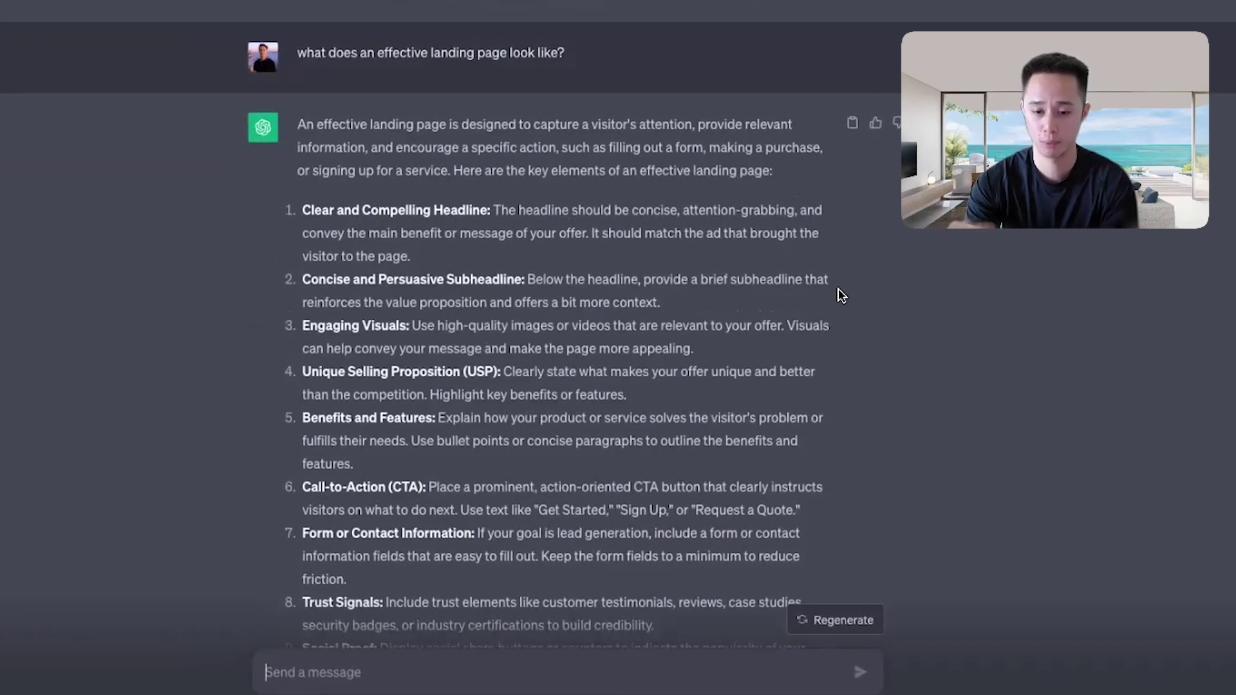
{"action": "left_click_drag", "start_coordinate": [317, 326], "coordinate": [375, 326]}
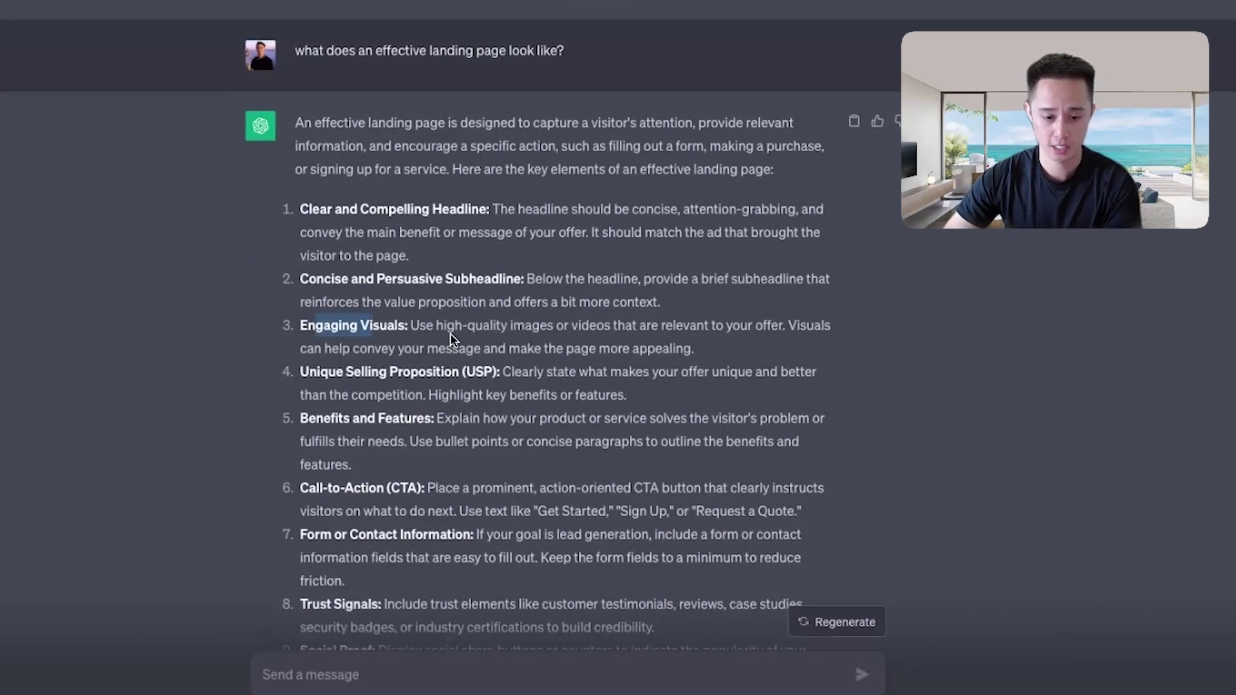
{"action": "scroll", "coordinate": [452, 340], "scroll_direction": "down", "scroll_amount": 1}
{"action": "left_click_drag", "start_coordinate": [496, 310], "coordinate": [389, 310]}
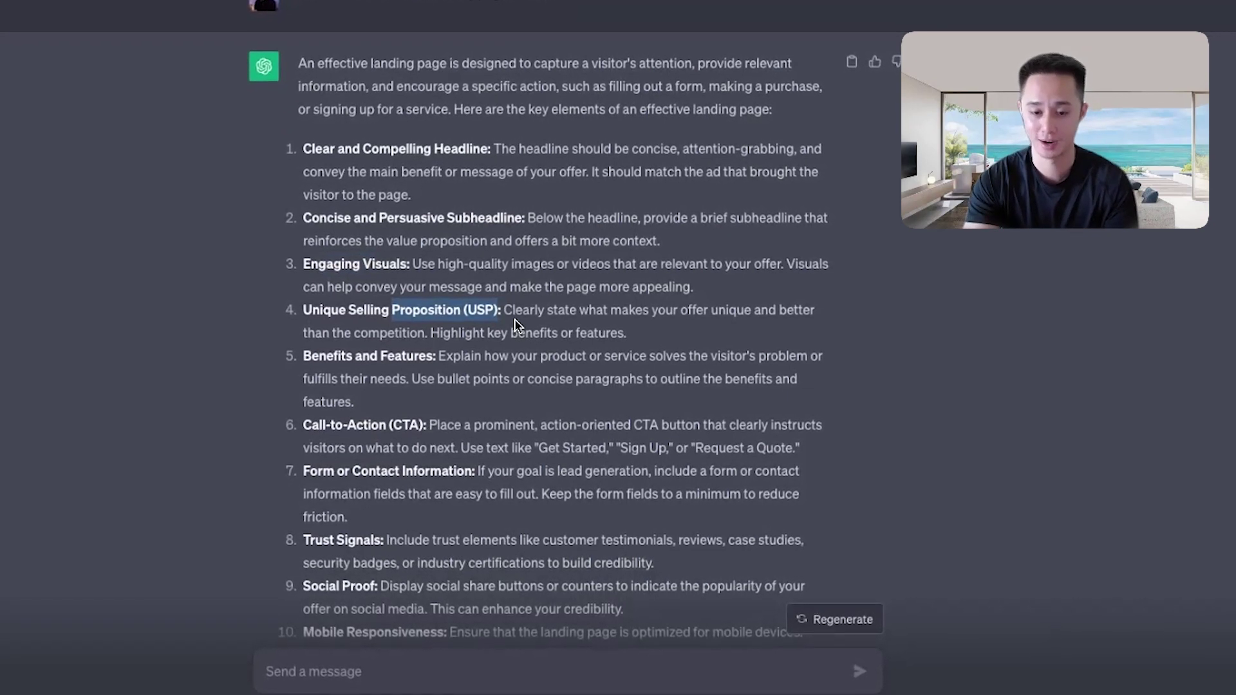
{"action": "left_click_drag", "start_coordinate": [298, 358], "coordinate": [447, 361]}
{"action": "left_click", "coordinate": [447, 370]}
{"action": "scroll", "coordinate": [446, 410], "scroll_direction": "down", "scroll_amount": 1}
{"action": "left_click_drag", "start_coordinate": [428, 419], "coordinate": [295, 418]}
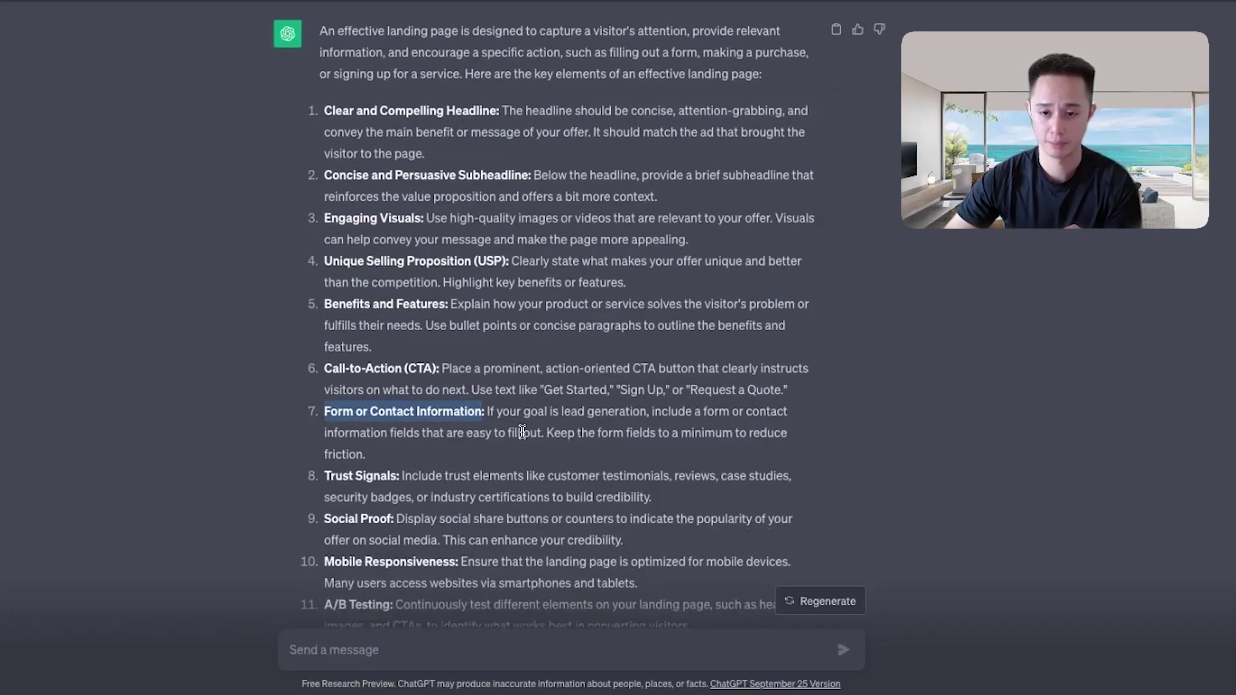
{"action": "left_click_drag", "start_coordinate": [309, 363], "coordinate": [408, 368]}
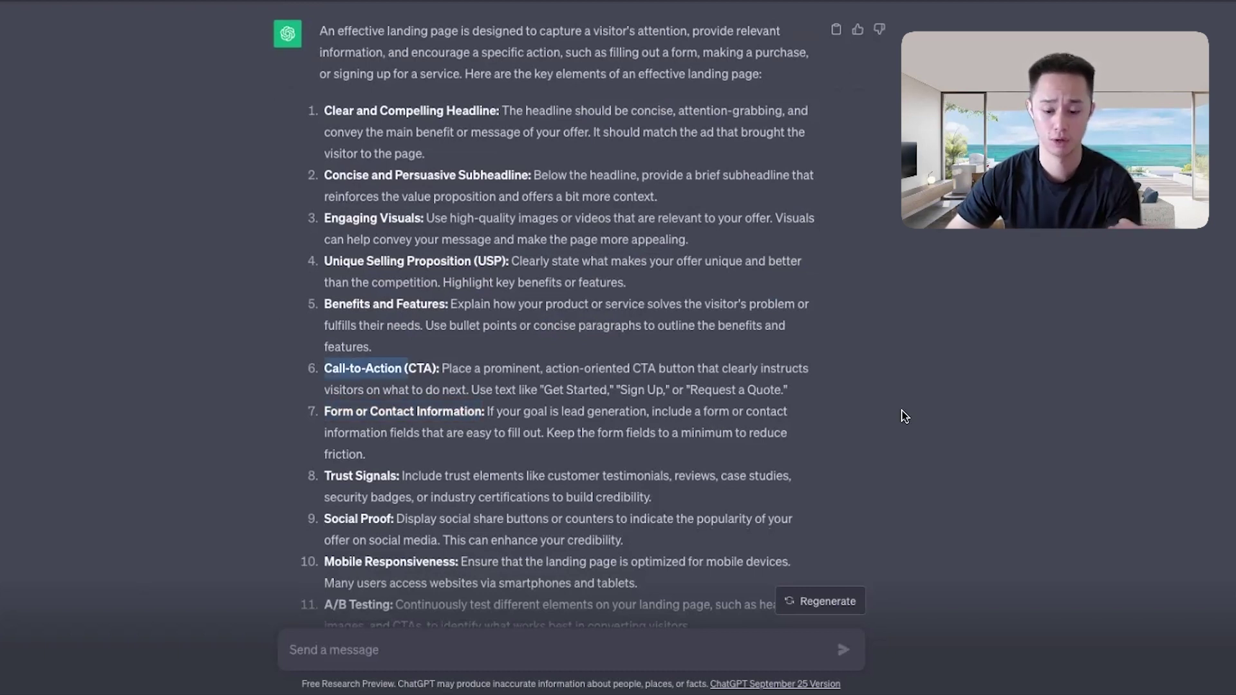
Continue through the landing page elements, highlighting Social Proof, Mobile Responsiveness and the Clear Navigation advice on limiting navigation options.
{"action": "scroll", "coordinate": [904, 416], "scroll_direction": "down", "scroll_amount": 1}
{"action": "scroll", "coordinate": [920, 412], "scroll_direction": "down", "scroll_amount": 1}
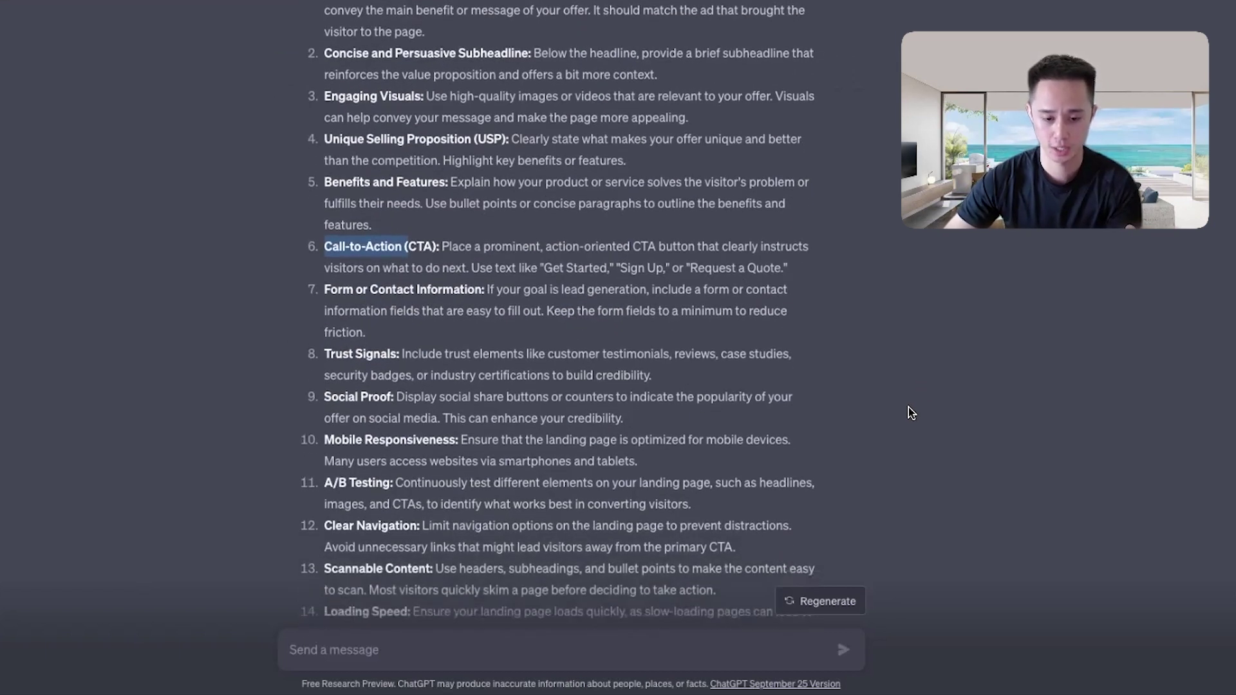
{"action": "left_click_drag", "start_coordinate": [378, 397], "coordinate": [325, 398]}
{"action": "left_click_drag", "start_coordinate": [429, 440], "coordinate": [341, 443]}
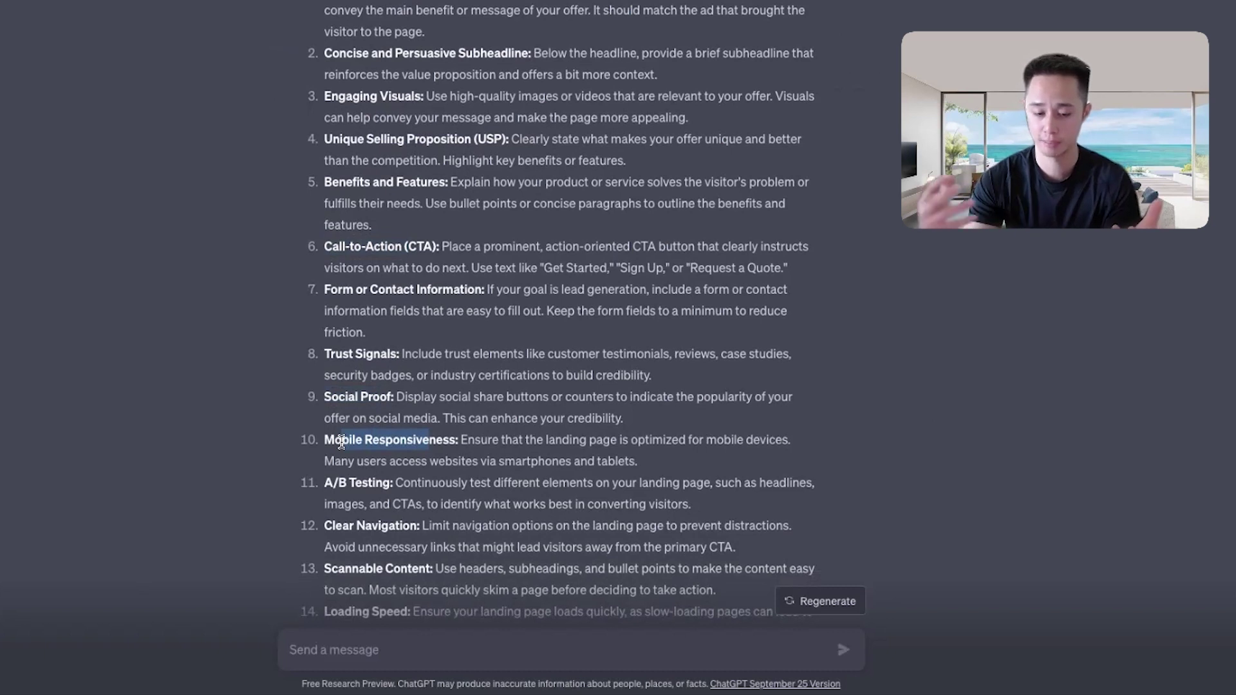
{"action": "scroll", "coordinate": [384, 500], "scroll_direction": "down", "scroll_amount": 1}
{"action": "scroll", "coordinate": [384, 500], "scroll_direction": "down", "scroll_amount": 1}
{"action": "left_click_drag", "start_coordinate": [422, 486], "coordinate": [776, 497]}
{"action": "left_click", "coordinate": [708, 501]}
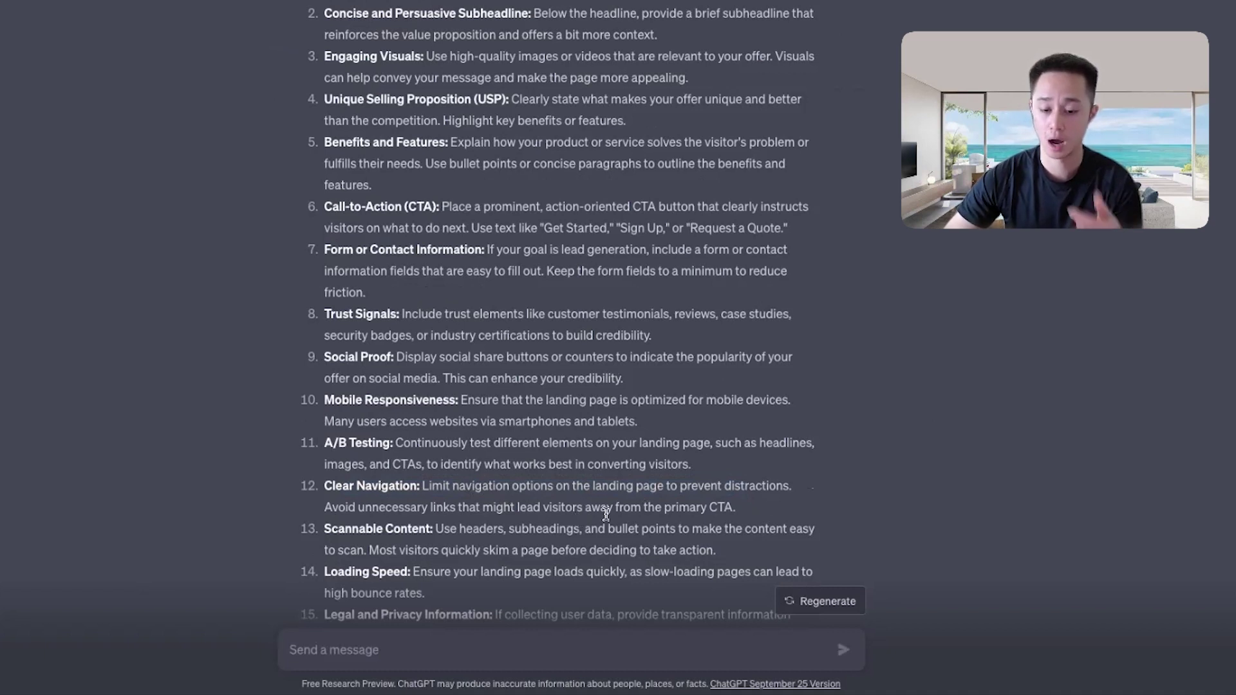
{"action": "left_click_drag", "start_coordinate": [778, 484], "coordinate": [406, 499]}
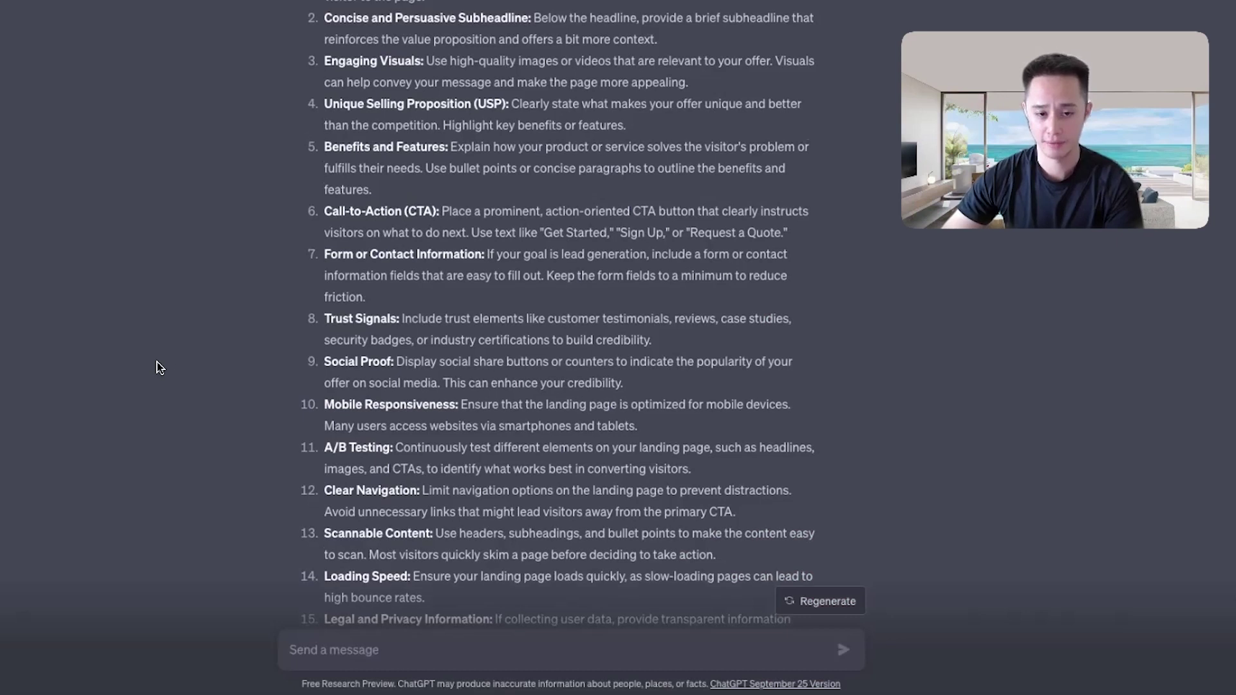
Return to the Call-to-Action element and highlight it, and highlight the Scannable Content element further down the list.
{"action": "scroll", "coordinate": [445, 91], "scroll_direction": "up", "scroll_amount": 2}
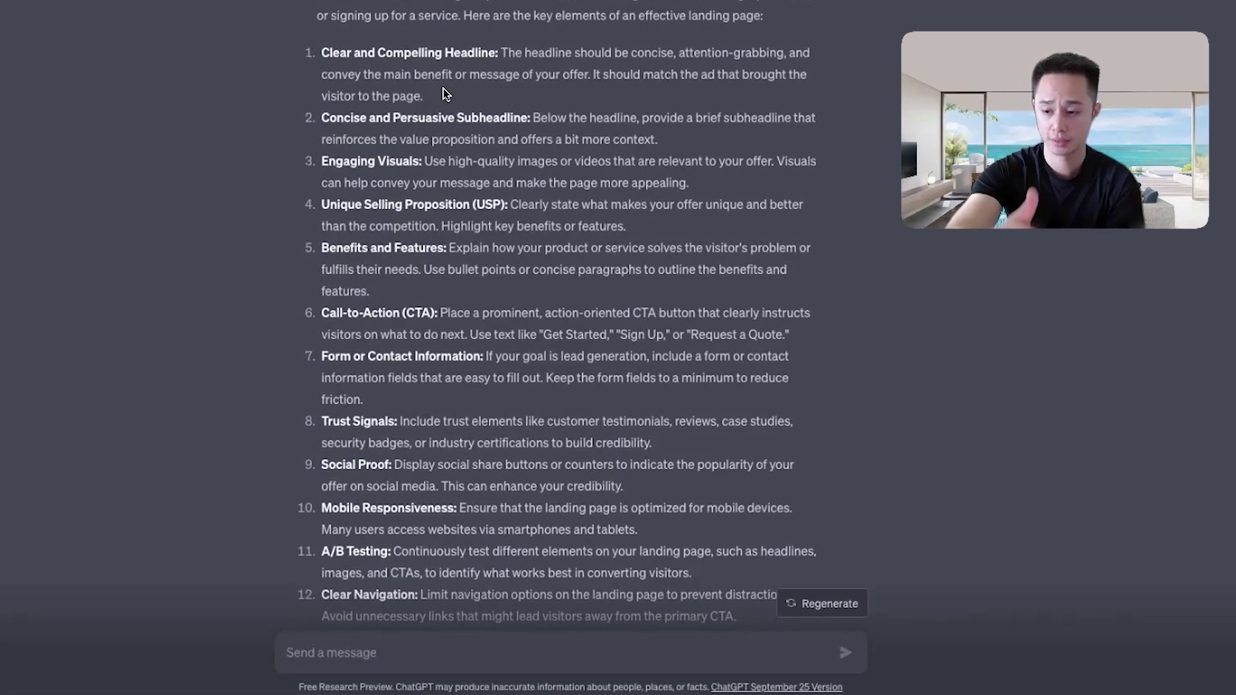
{"action": "left_click_drag", "start_coordinate": [358, 312], "coordinate": [428, 312]}
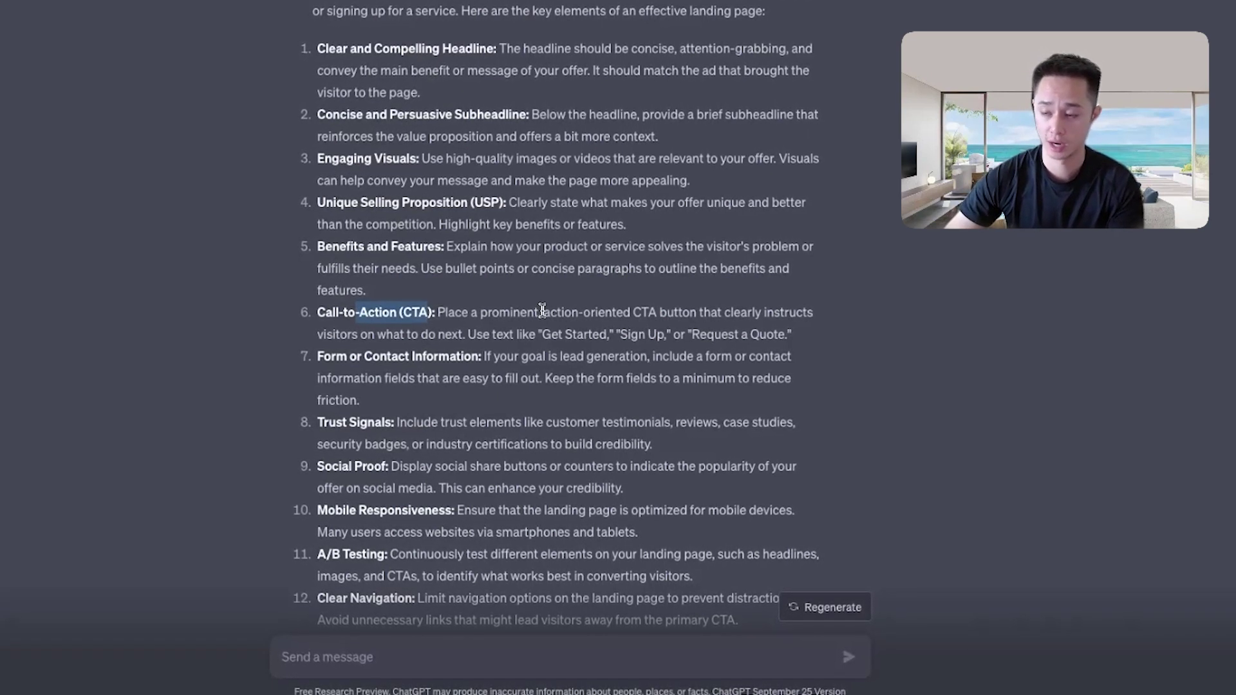
{"action": "left_click", "coordinate": [343, 440]}
{"action": "scroll", "coordinate": [343, 440], "scroll_direction": "down", "scroll_amount": 2}
{"action": "scroll", "coordinate": [344, 440], "scroll_direction": "down", "scroll_amount": 1}
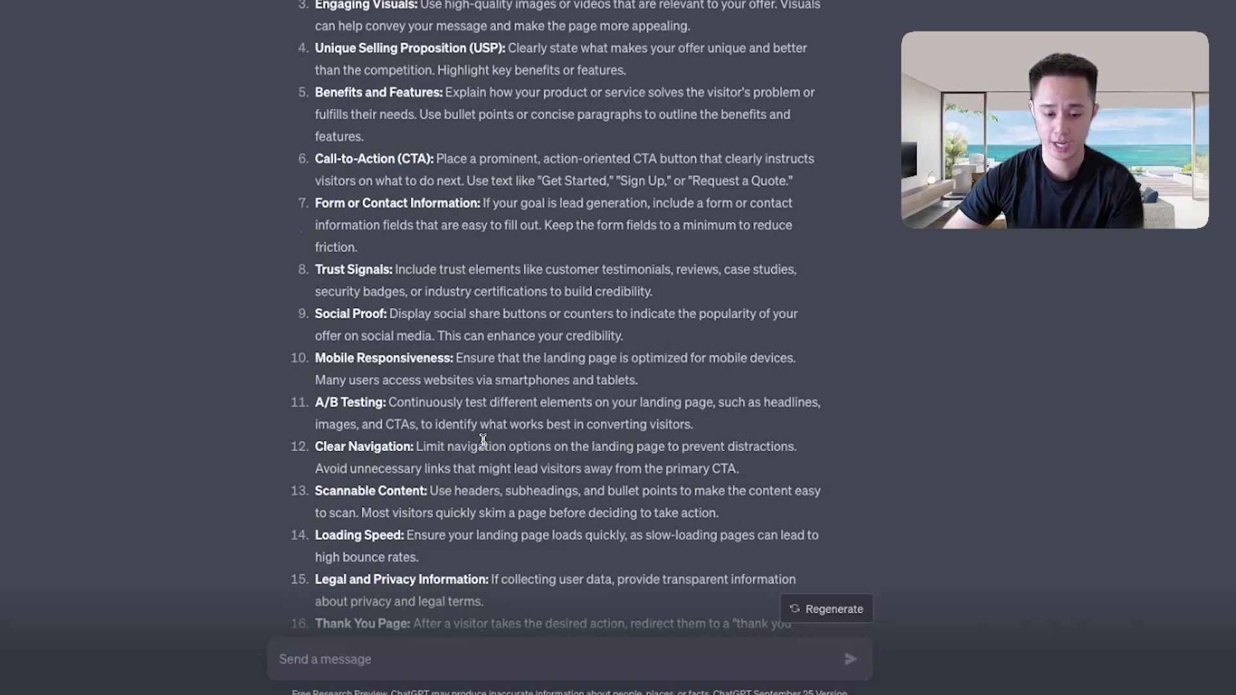
{"action": "left_click_drag", "start_coordinate": [336, 427], "coordinate": [405, 428]}
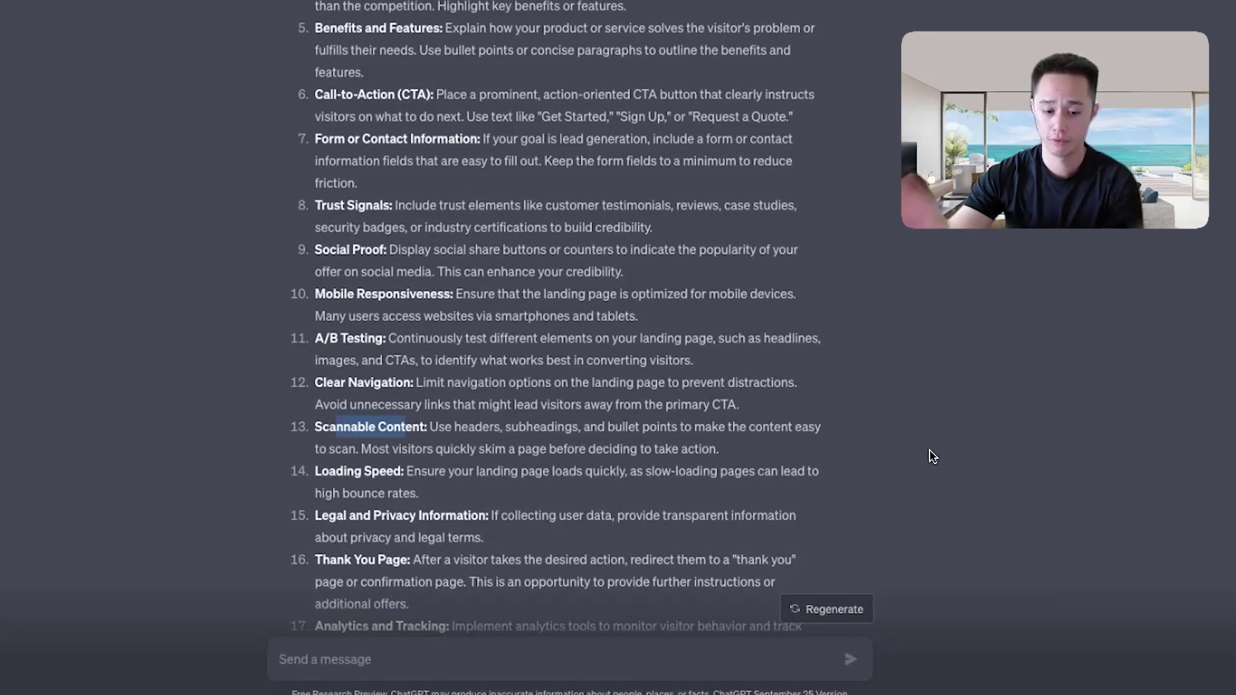
Review the remaining landing page elements, highlighting Loading Speed, Legal and Privacy Information, A/B Testing, Thank You Page, and Analytics and Tracking.
{"action": "scroll", "coordinate": [772, 384], "scroll_direction": "down", "scroll_amount": 1}
{"action": "left_click_drag", "start_coordinate": [329, 406], "coordinate": [545, 424]}
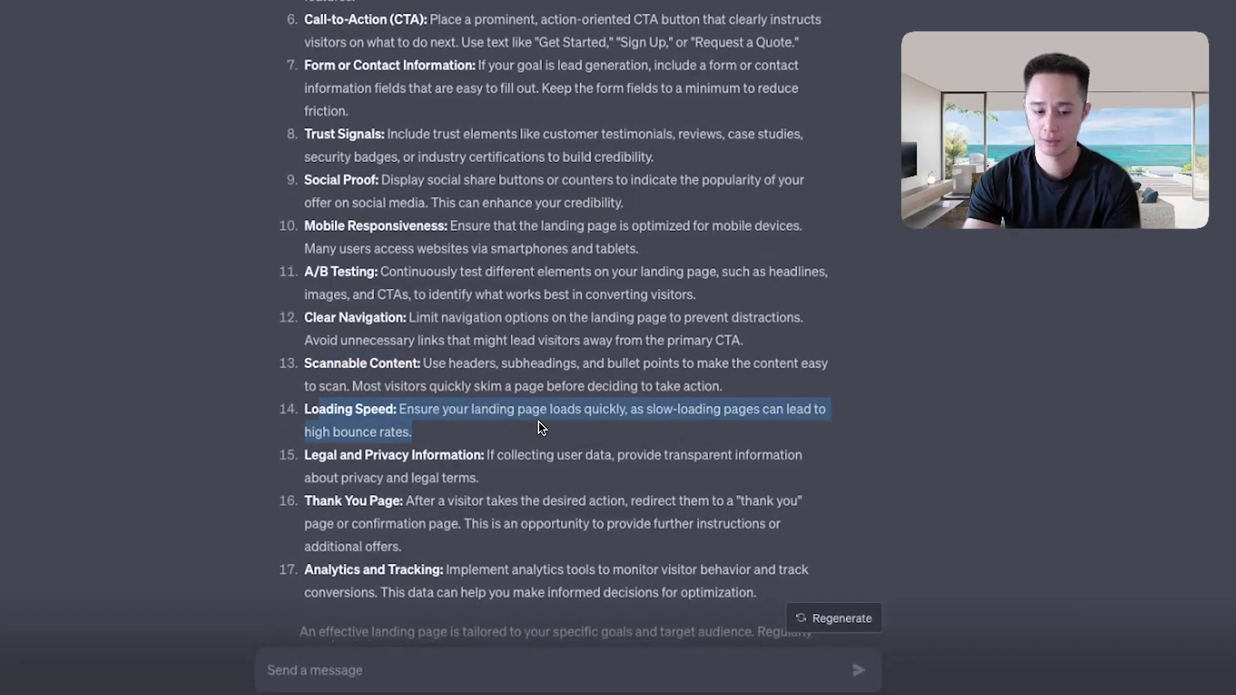
{"action": "left_click_drag", "start_coordinate": [338, 455], "coordinate": [511, 455]}
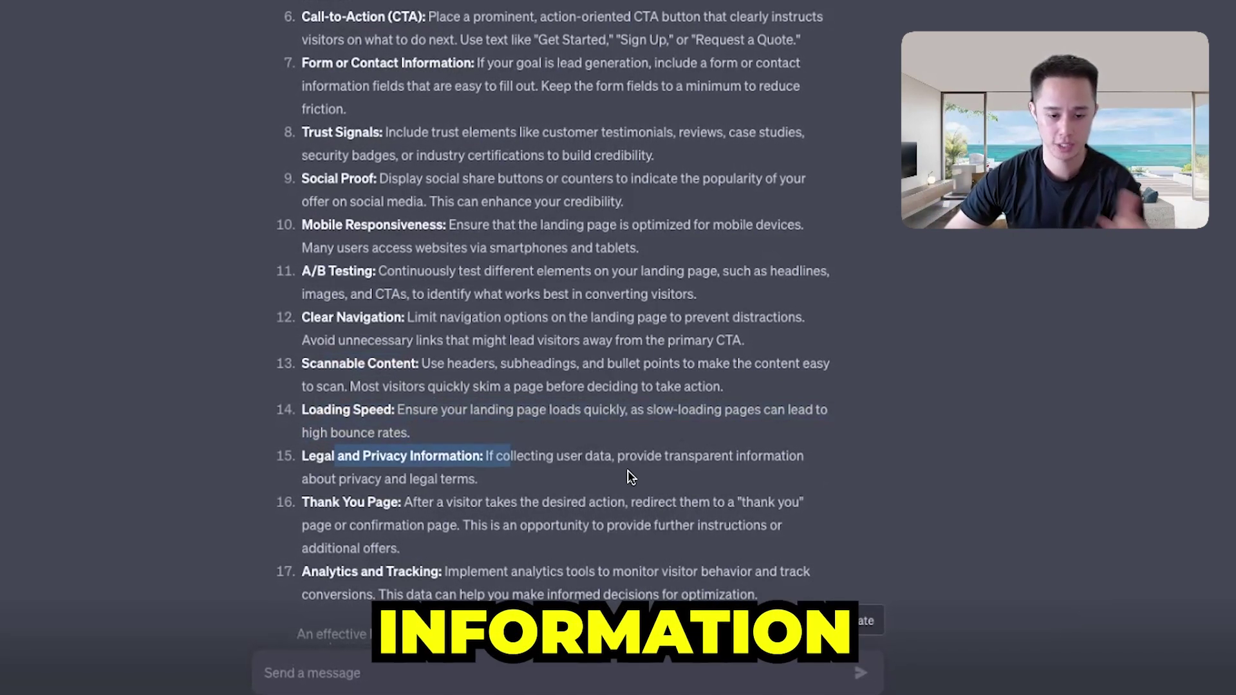
{"action": "left_click_drag", "start_coordinate": [301, 271], "coordinate": [350, 271]}
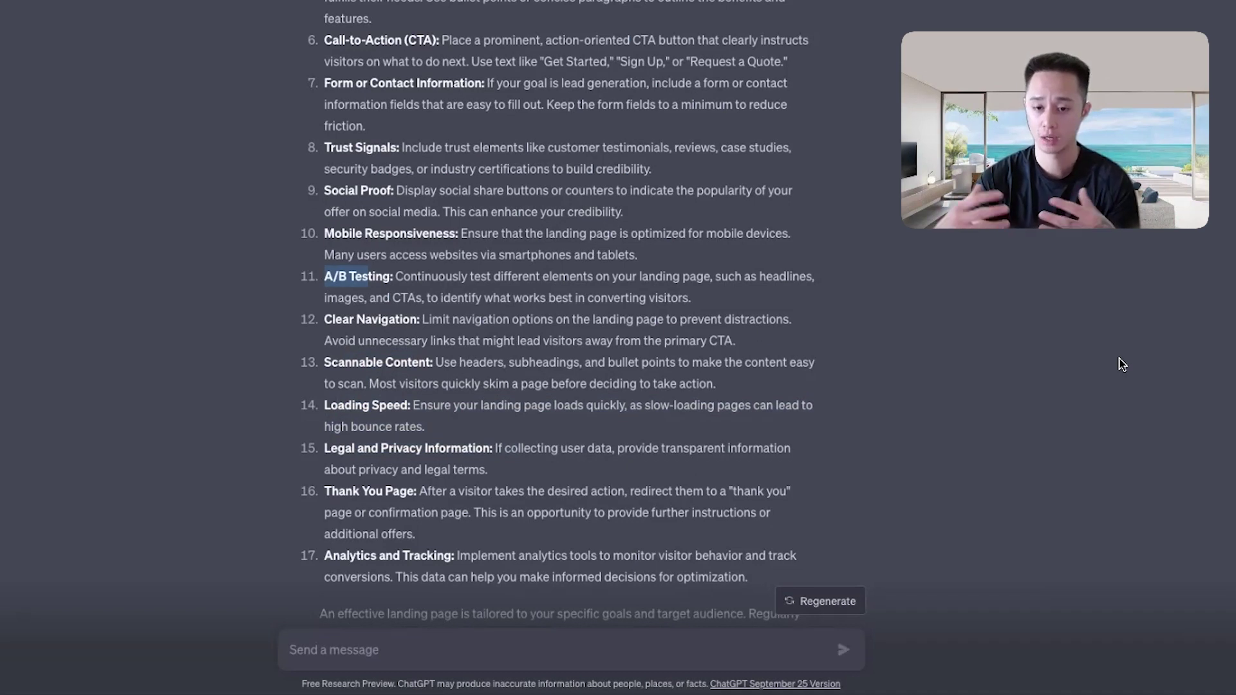
{"action": "left_click_drag", "start_coordinate": [345, 491], "coordinate": [646, 505]}
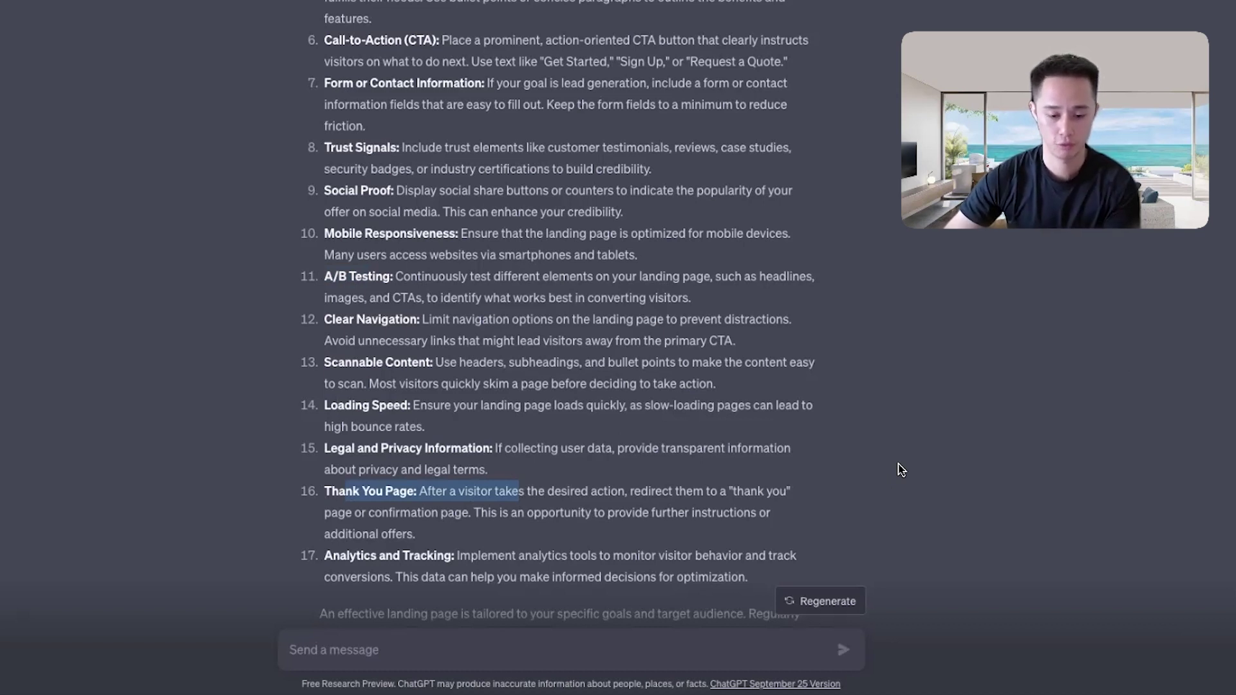
{"action": "scroll", "coordinate": [901, 470], "scroll_direction": "down", "scroll_amount": 2}
{"action": "left_click_drag", "start_coordinate": [325, 451], "coordinate": [804, 475]}
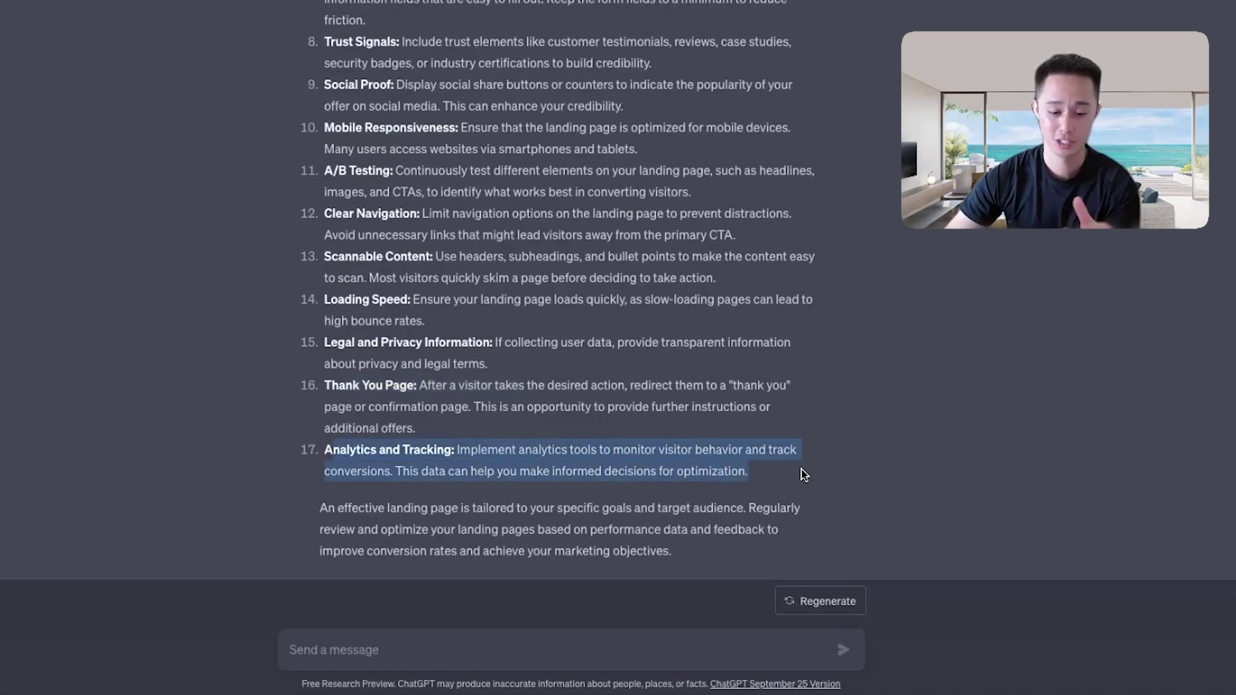